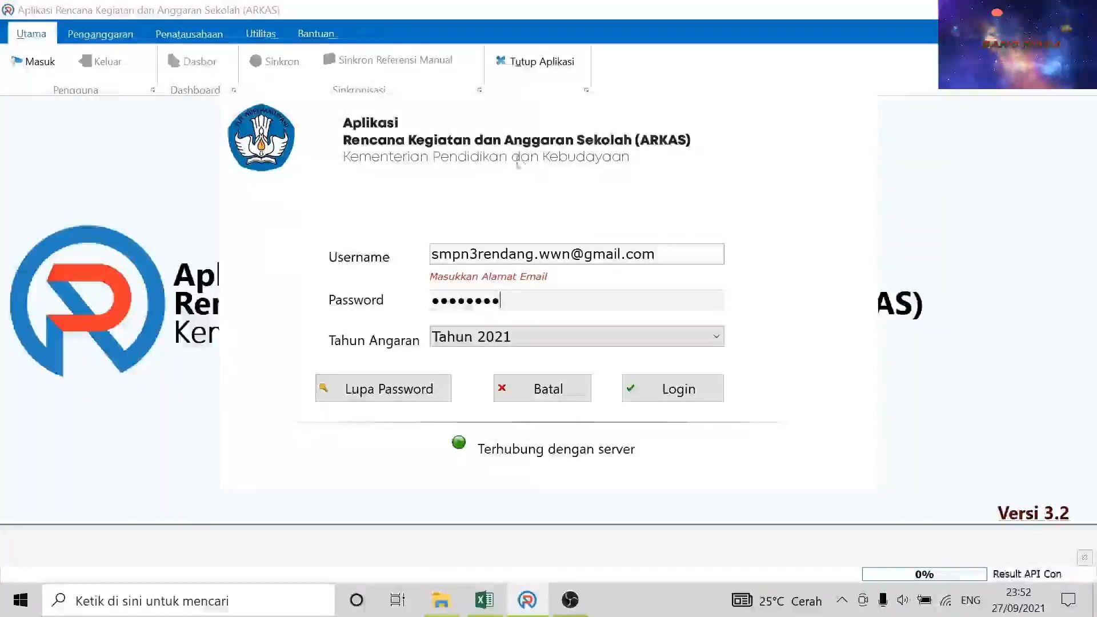
# - Log in for budget year 2021 and view the dashboard's budget comparison and monthly distribution charts
pyautogui.click(678, 398)
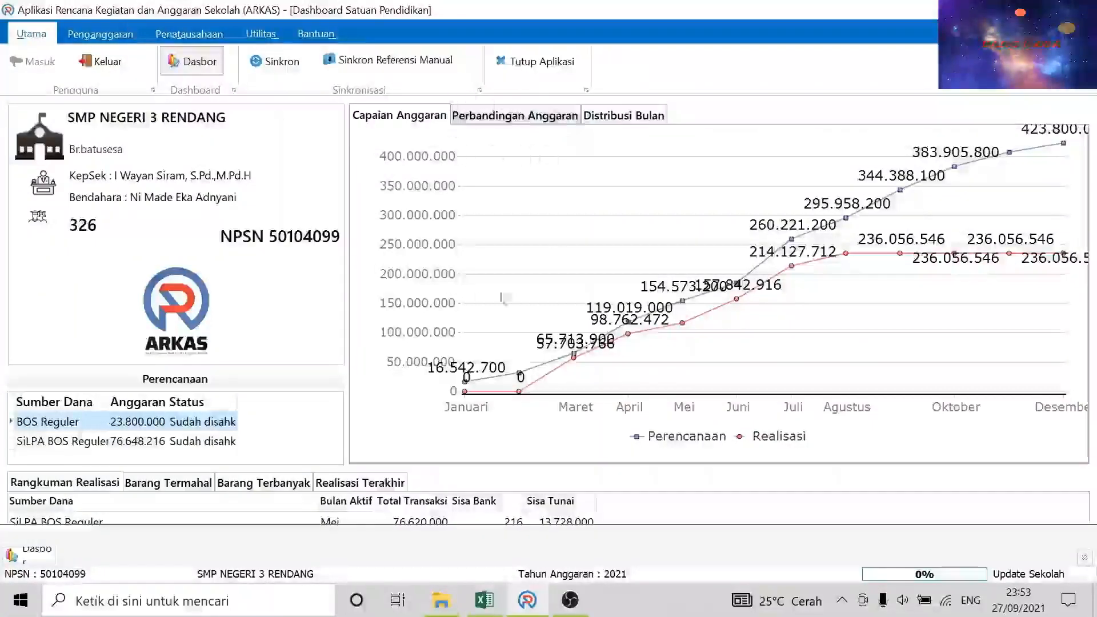
pyautogui.click(501, 121)
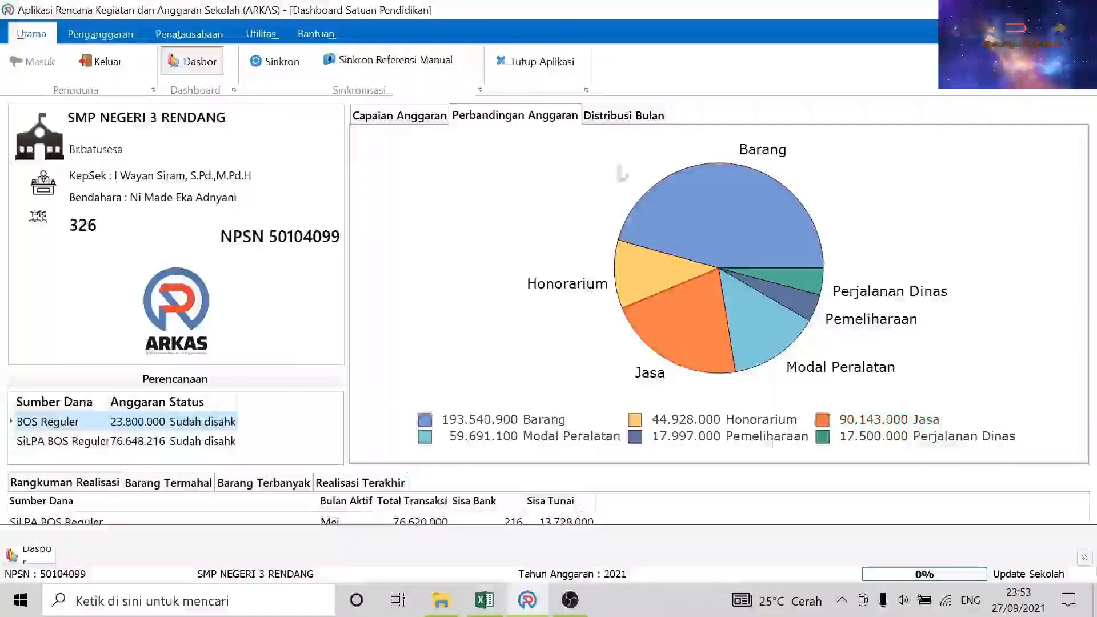
pyautogui.click(646, 120)
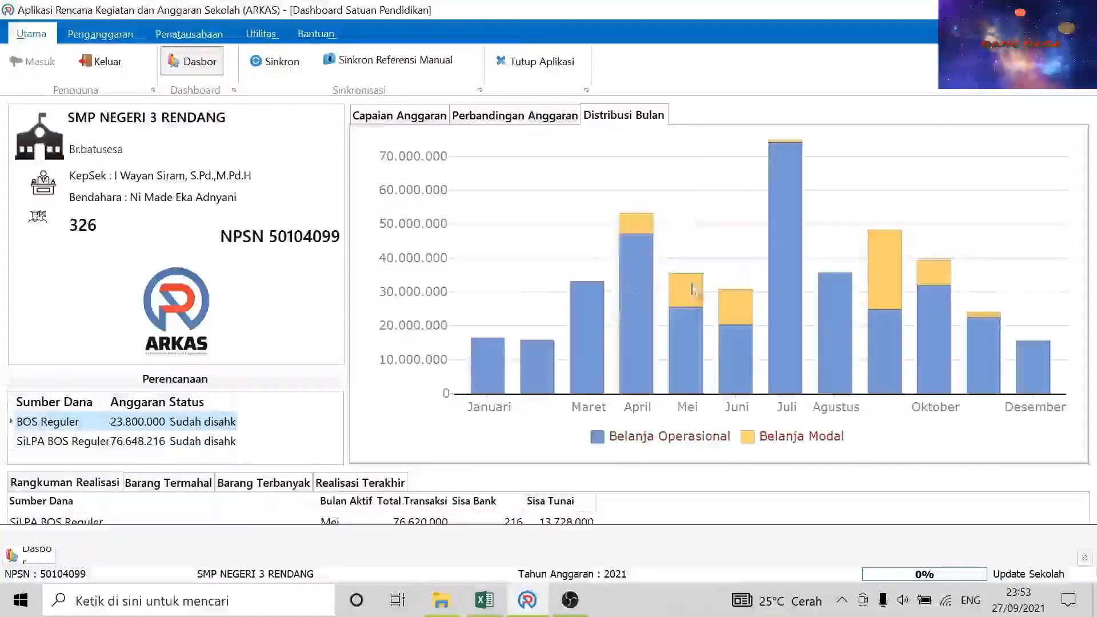
# - Show the SiLPA BOS Reguler monthly distribution and review the most expensive items, most numerous items and latest realisations
pyautogui.click(96, 442)
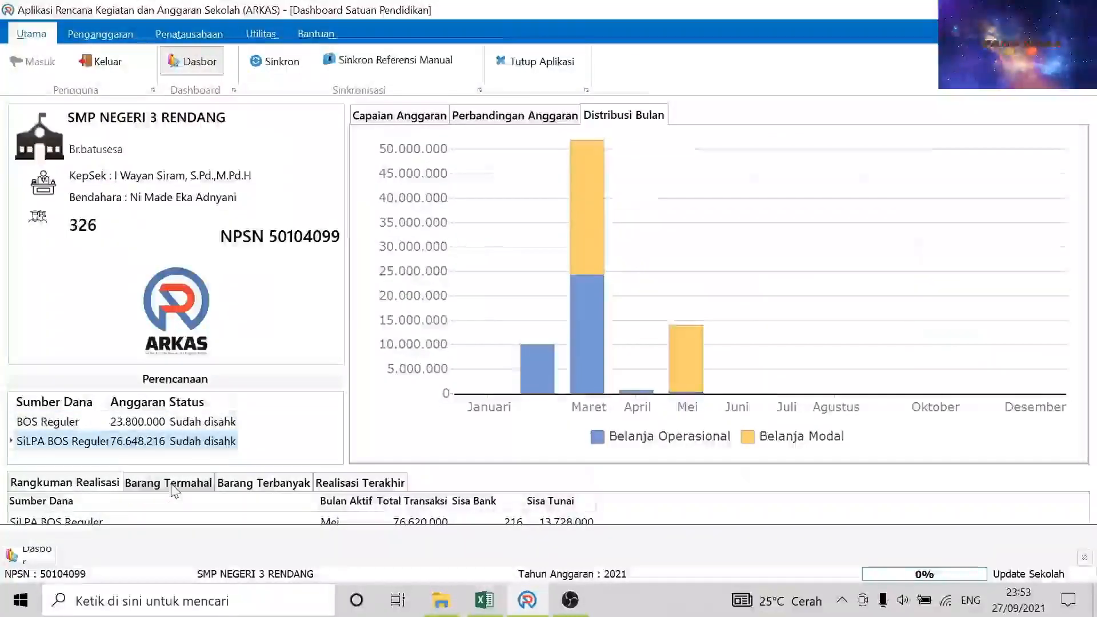
pyautogui.click(174, 485)
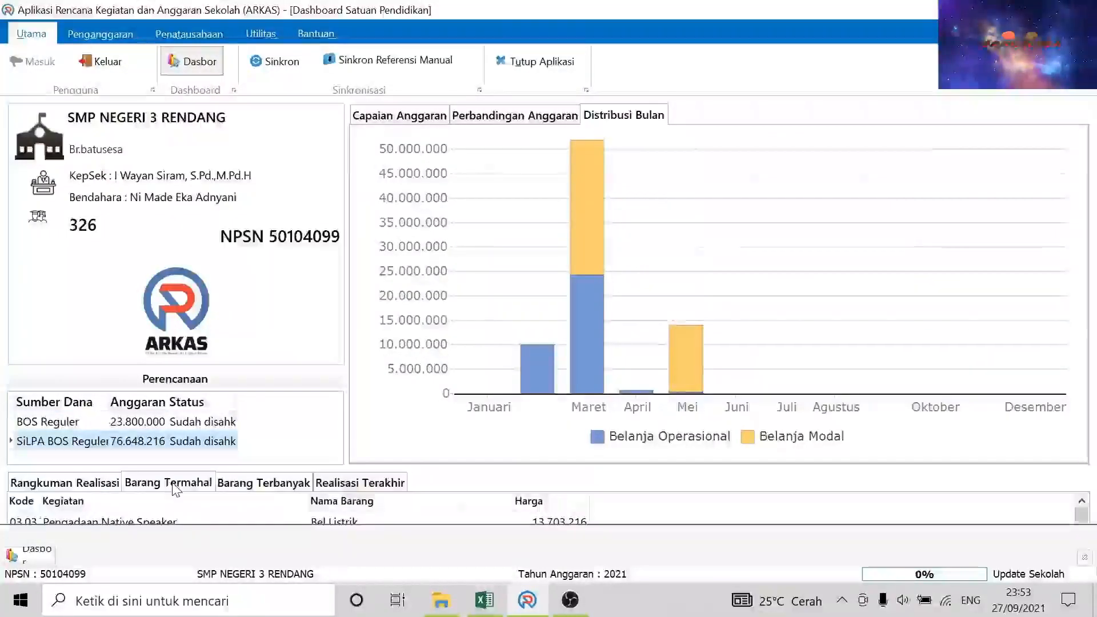
pyautogui.click(253, 485)
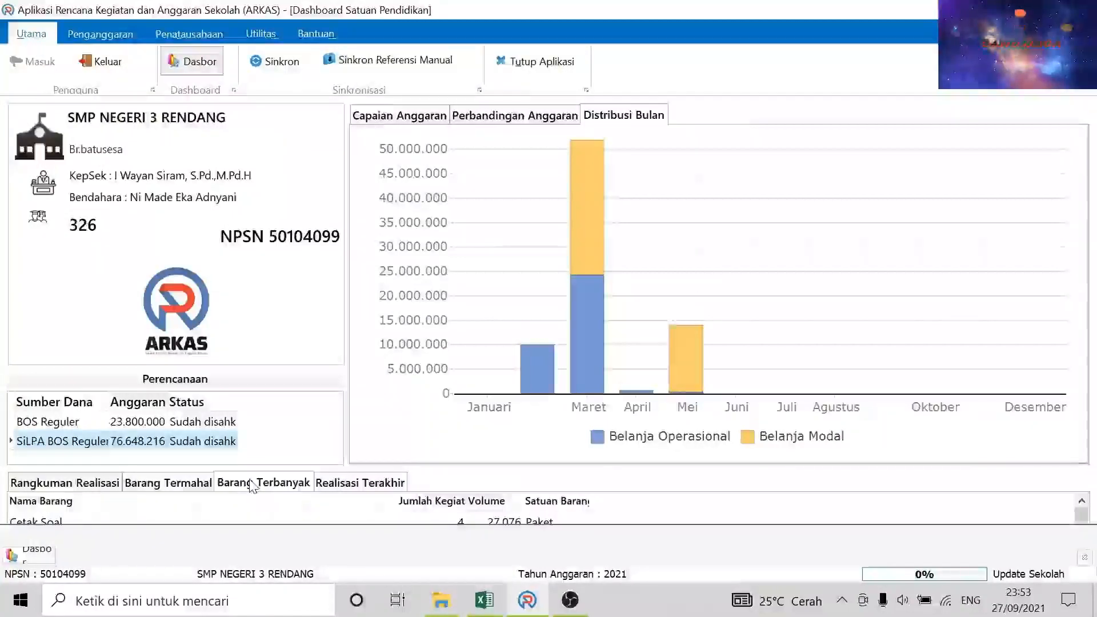
pyautogui.click(347, 483)
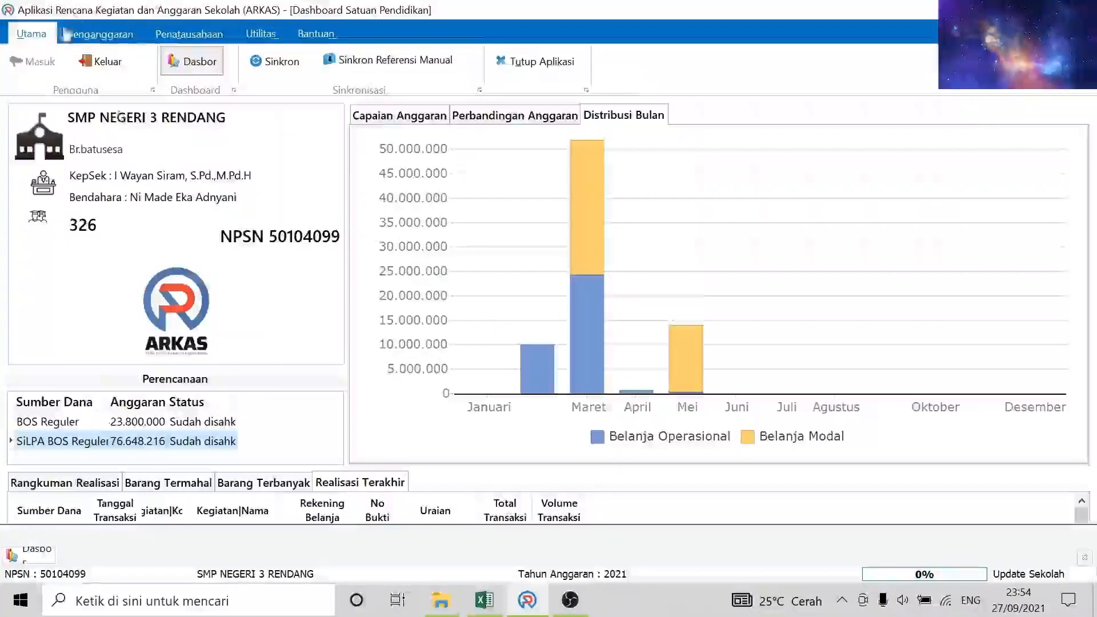
# - Preview the BOS Reguler fund usage report with Bulan as the period type, and close the preview
pyautogui.click(94, 34)
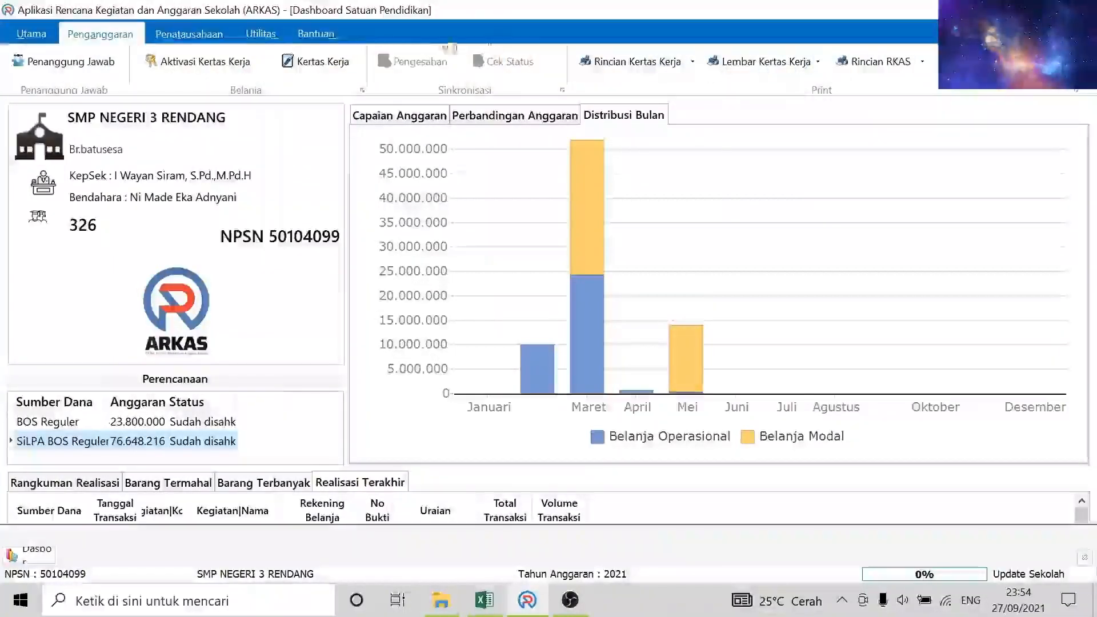
pyautogui.click(196, 34)
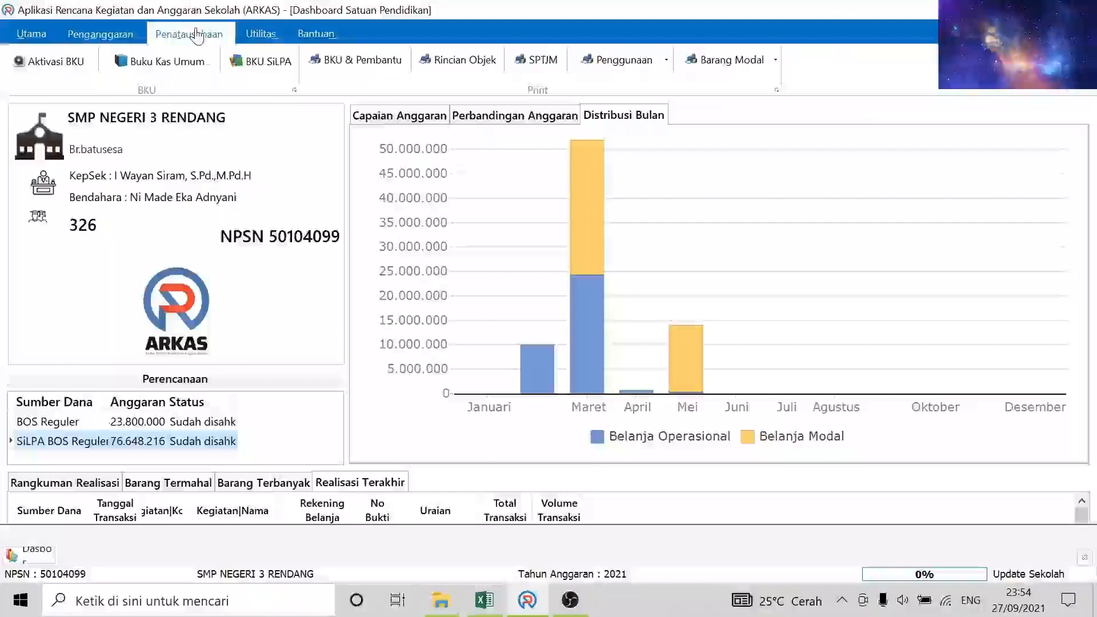
pyautogui.click(623, 59)
pyautogui.click(673, 278)
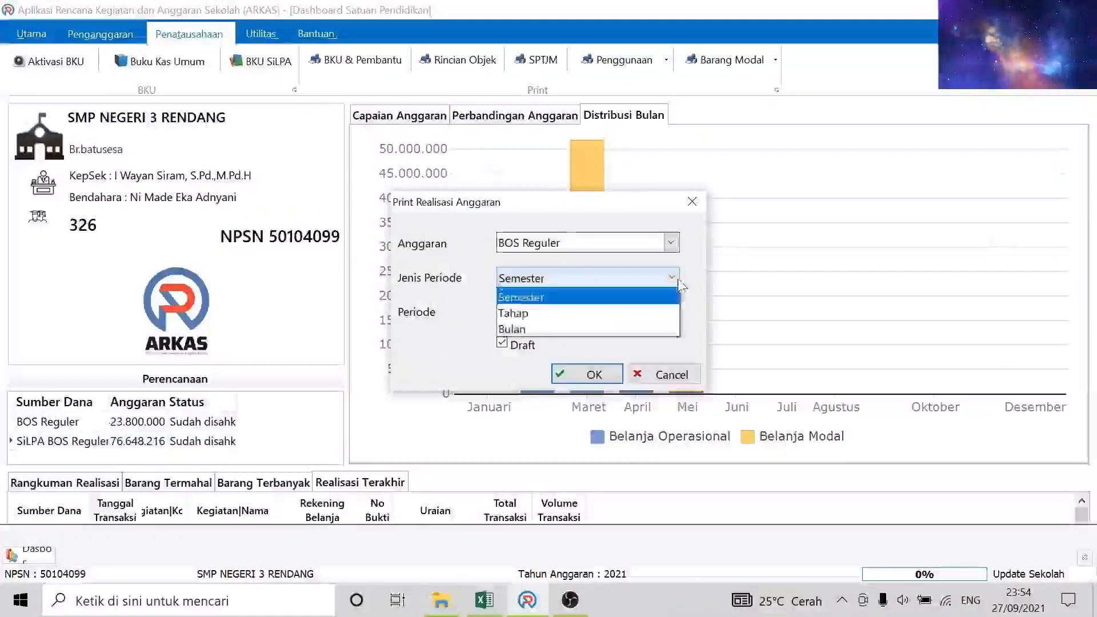
pyautogui.click(518, 329)
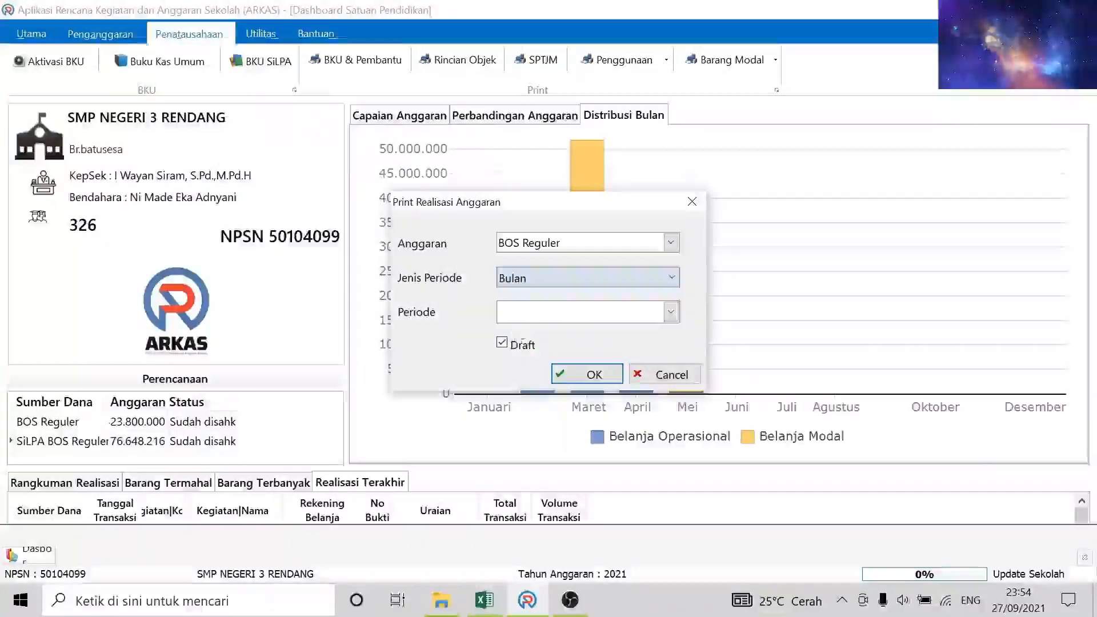
pyautogui.click(671, 312)
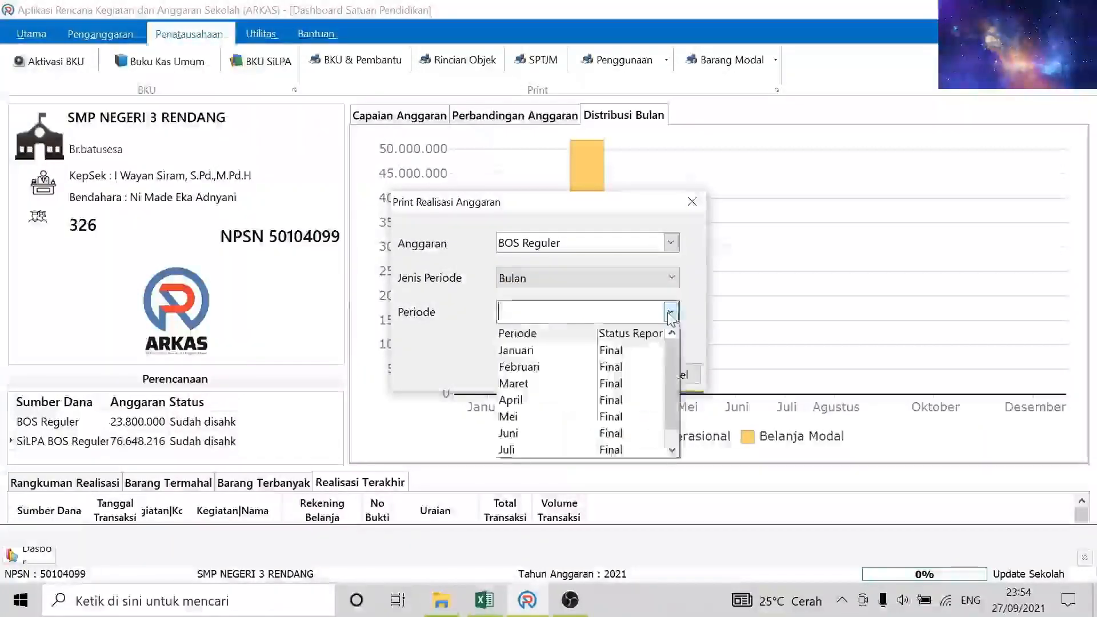
pyautogui.click(531, 438)
pyautogui.click(594, 374)
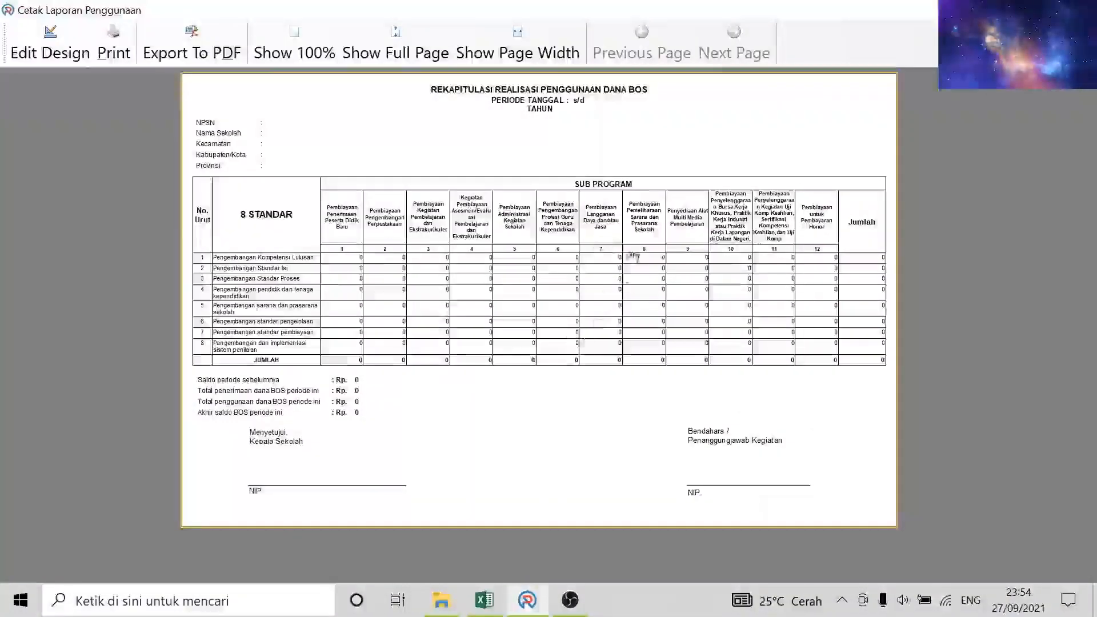
pyautogui.click(1083, 10)
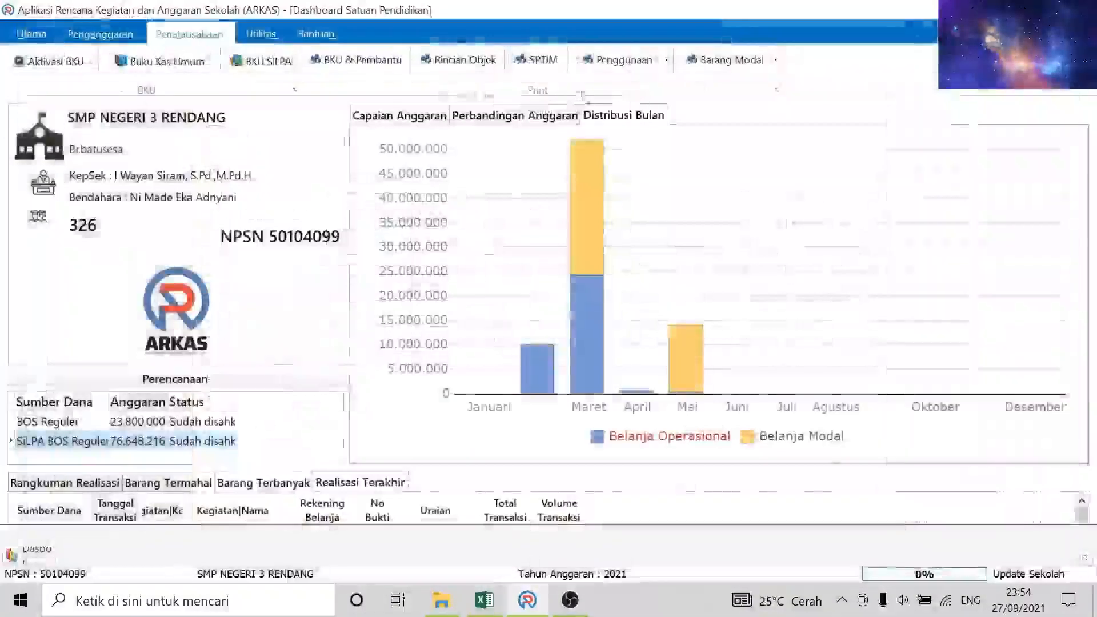
pyautogui.click(623, 59)
pyautogui.click(671, 277)
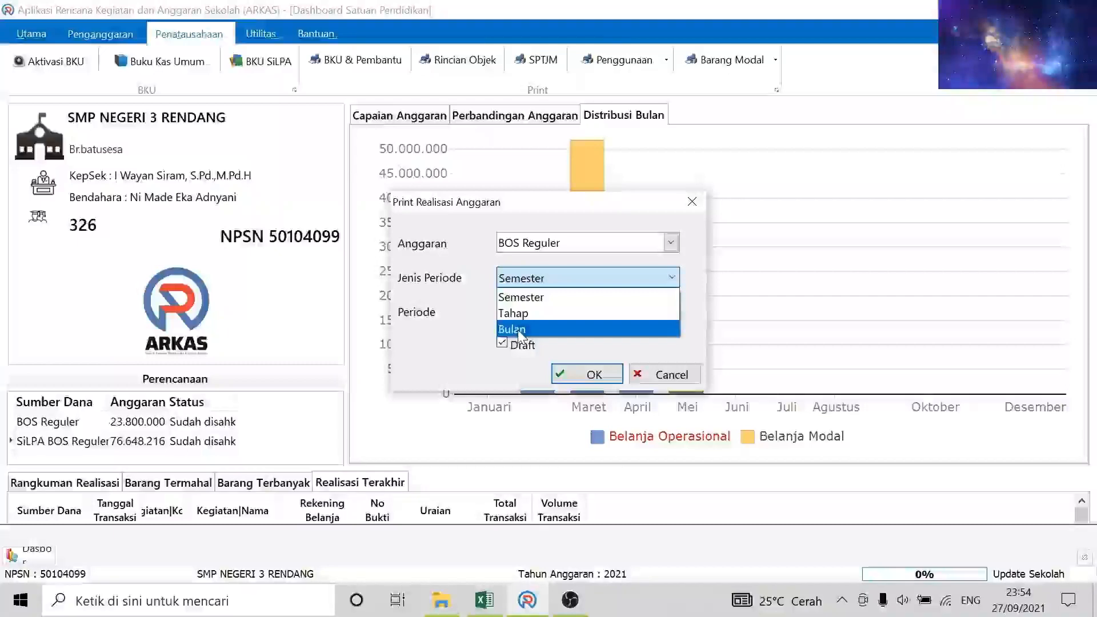
pyautogui.click(684, 378)
pyautogui.click(683, 376)
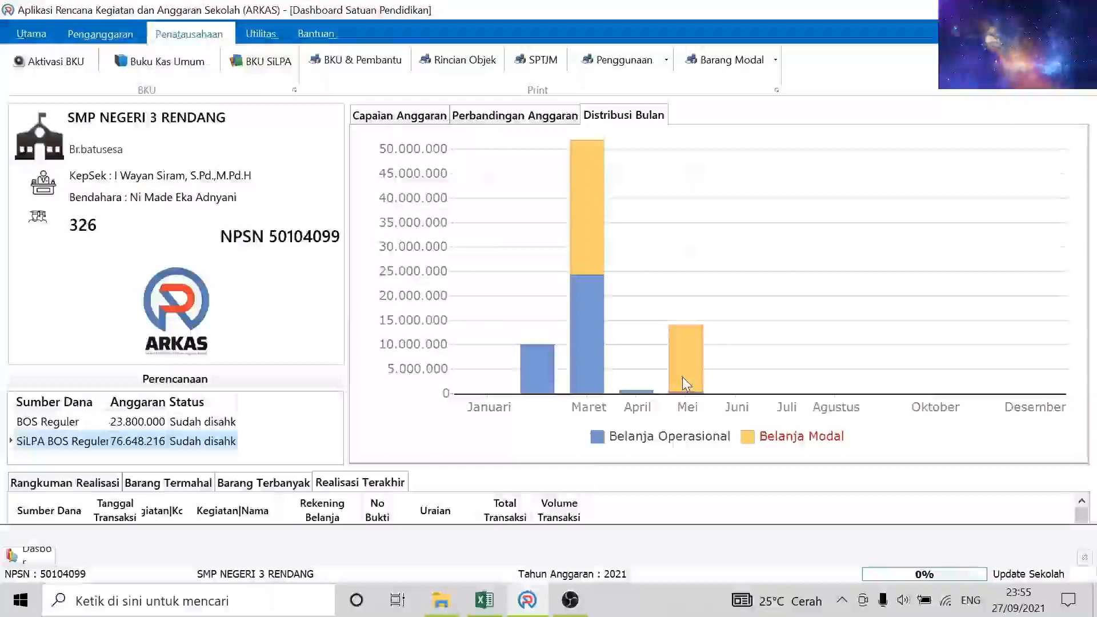
# - Open the general cash book (BKU) activation page and choose BOS Reguler as the funding source
pyautogui.click(170, 61)
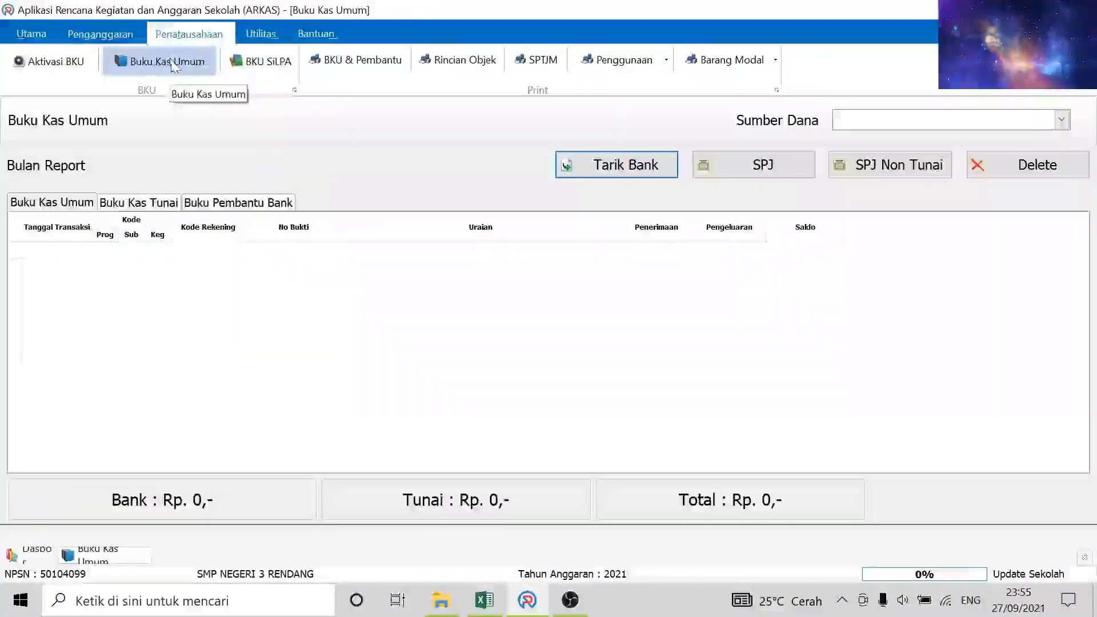
pyautogui.click(92, 71)
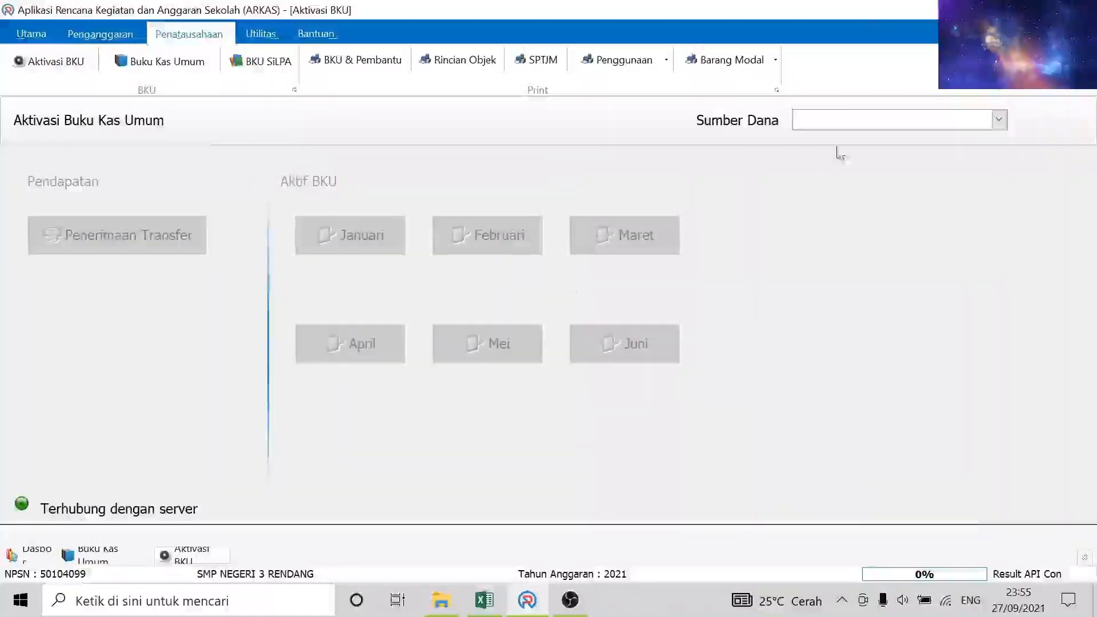
pyautogui.click(841, 120)
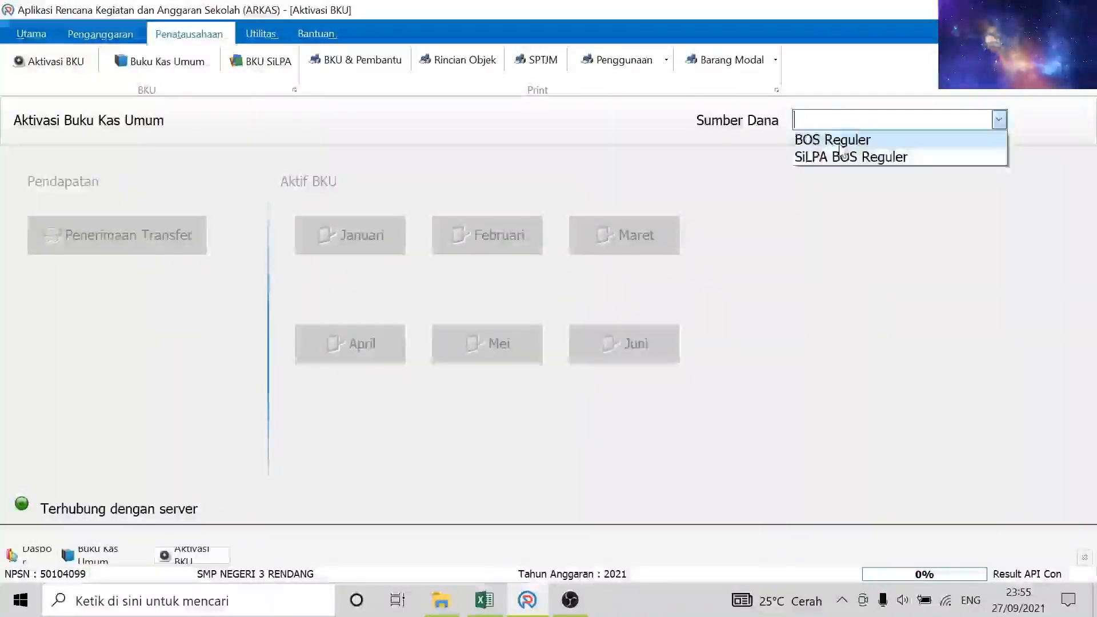
pyautogui.click(840, 141)
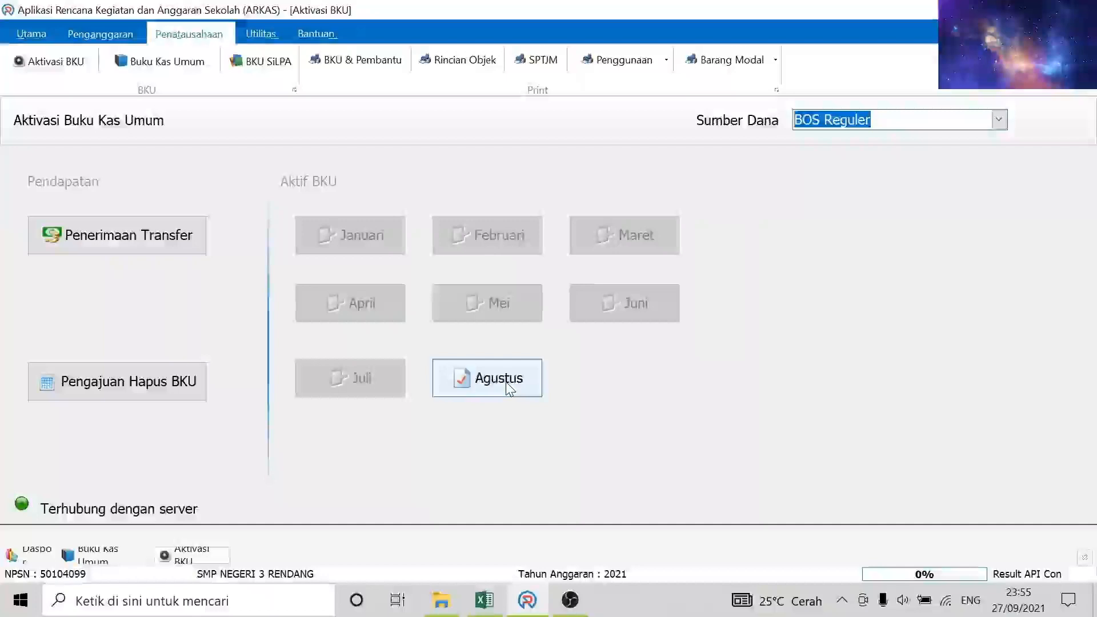
# - Close the August BKU with Rp 0 bank interest and Rp 0 interest tax/administration, continuing without sending the BKU
pyautogui.click(510, 387)
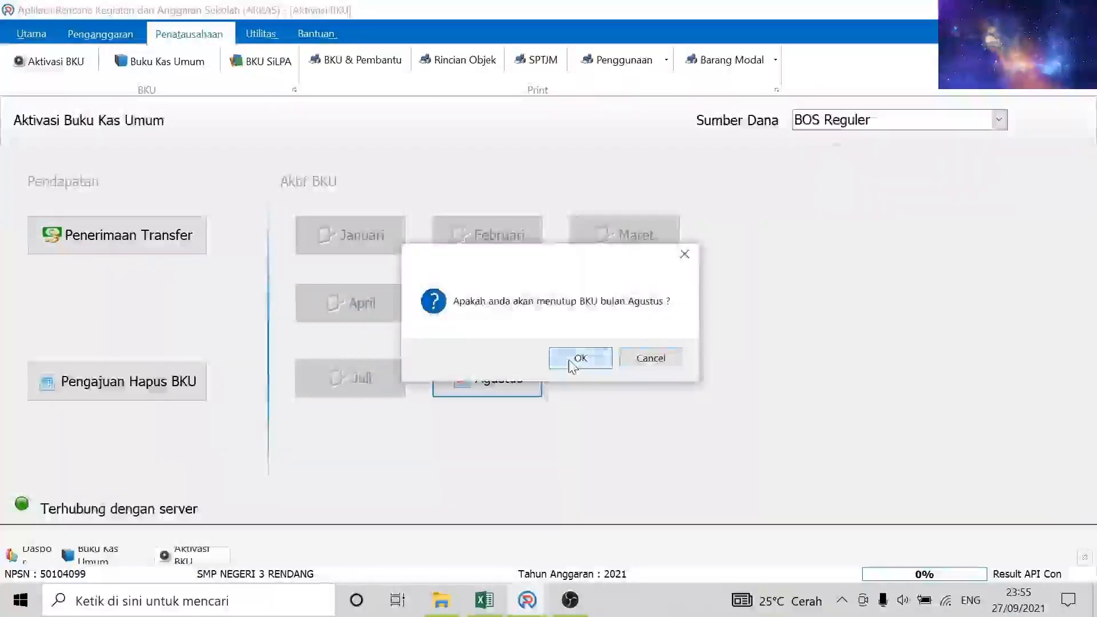
pyautogui.click(574, 360)
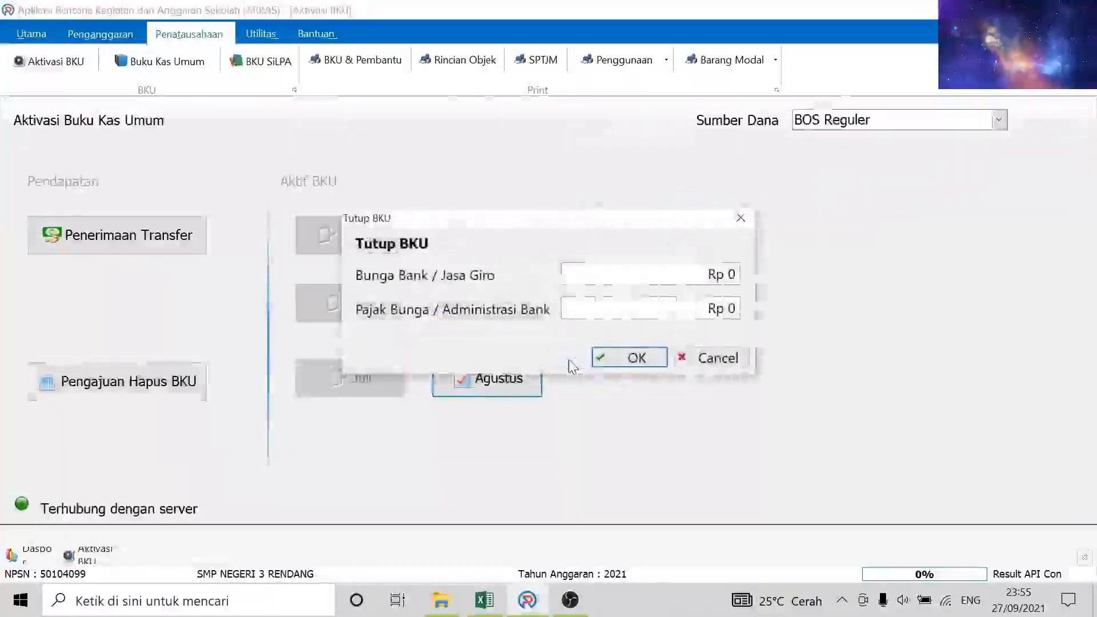
pyautogui.click(635, 359)
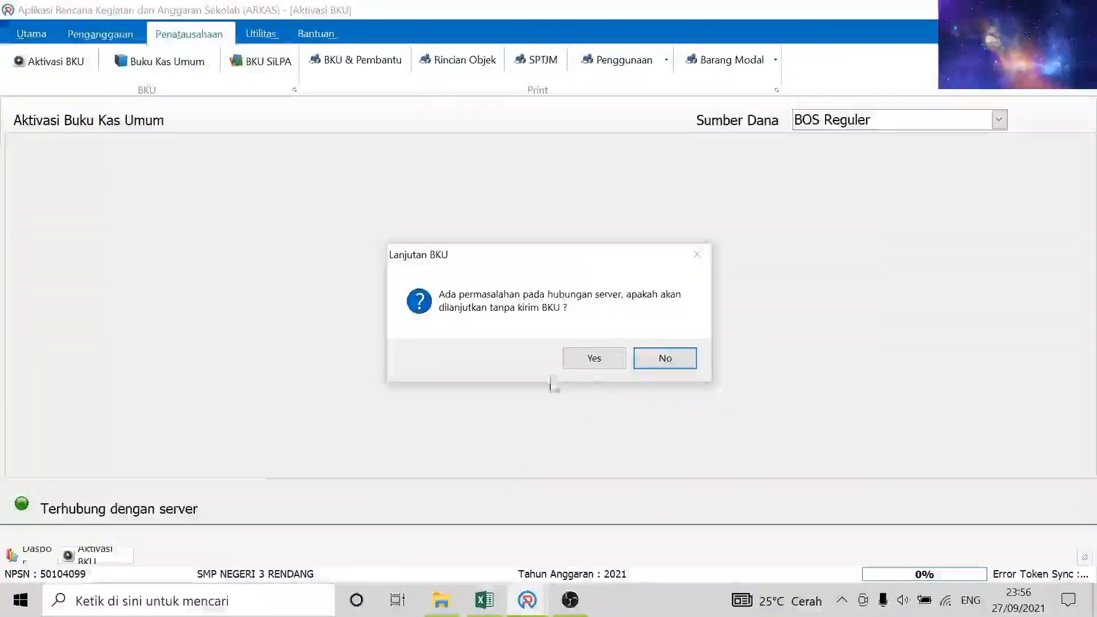
pyautogui.click(595, 358)
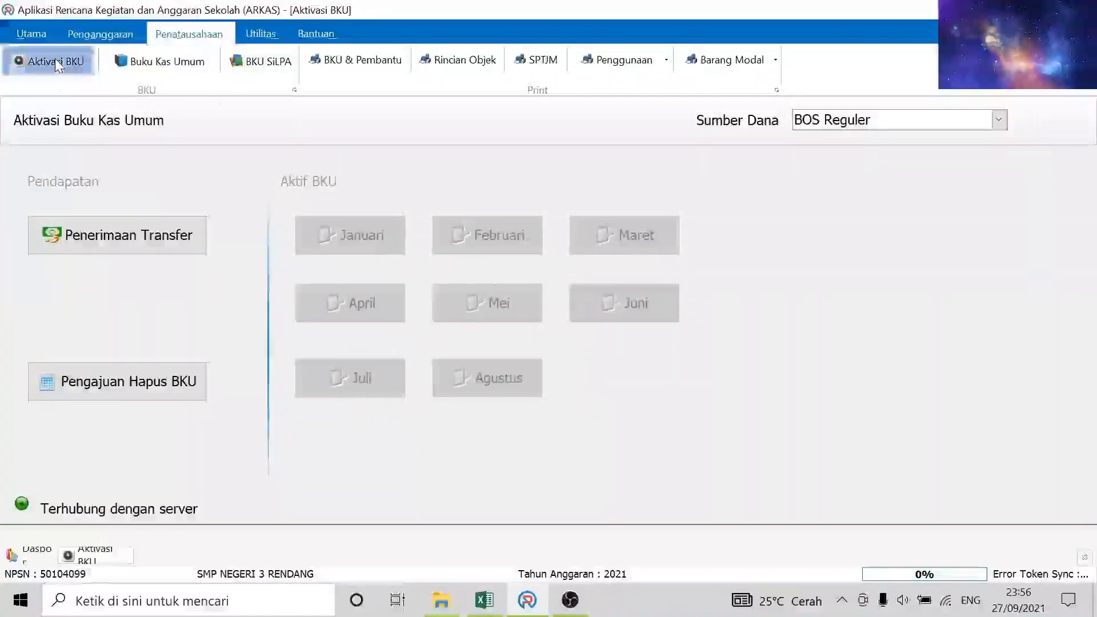
# - Open the worksheet activation page and start the Perubahan (revision) process for BOS Reguler
pyautogui.click(132, 62)
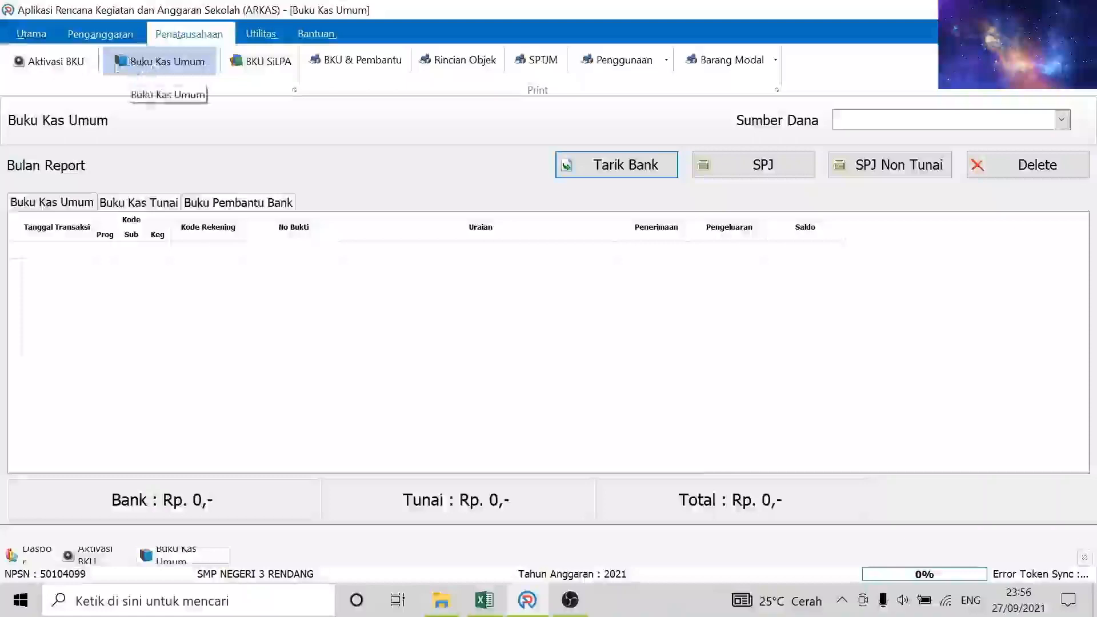
pyautogui.click(100, 33)
pyautogui.click(194, 63)
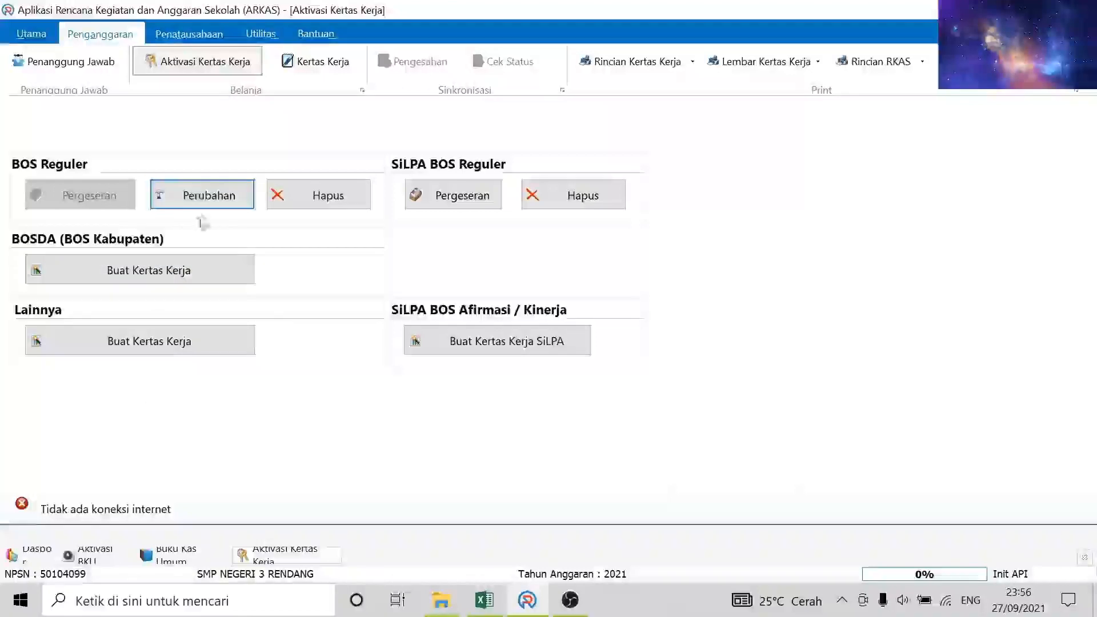
pyautogui.click(209, 196)
pyautogui.click(618, 372)
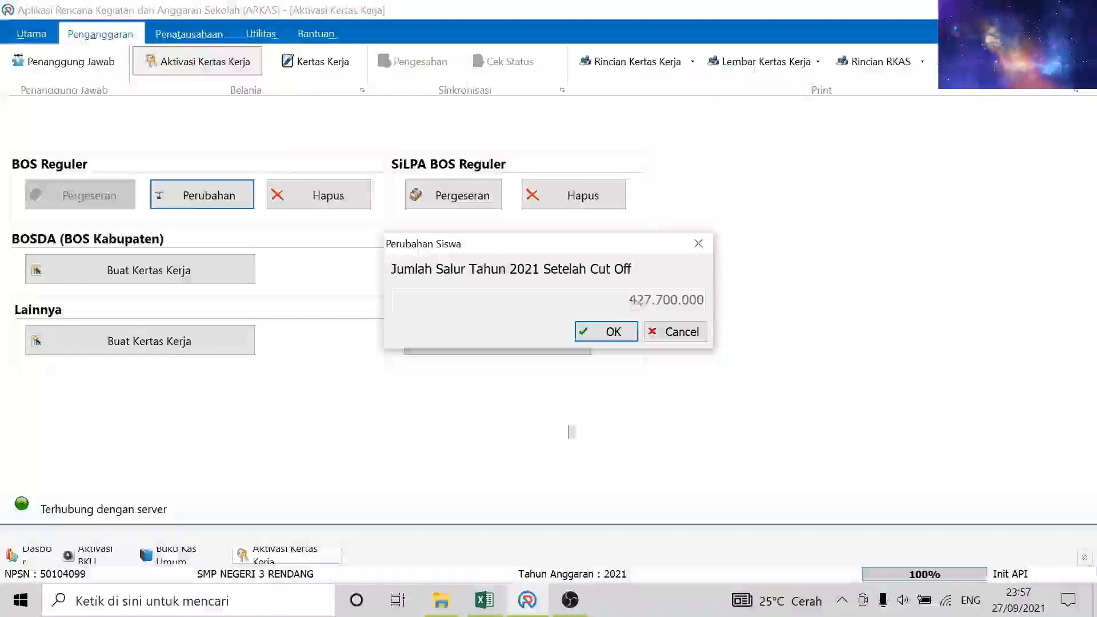
# - Switch to the Excel workbook and examine the previous and current student counts and the BOS Kabupaten income amount
pyautogui.click(483, 601)
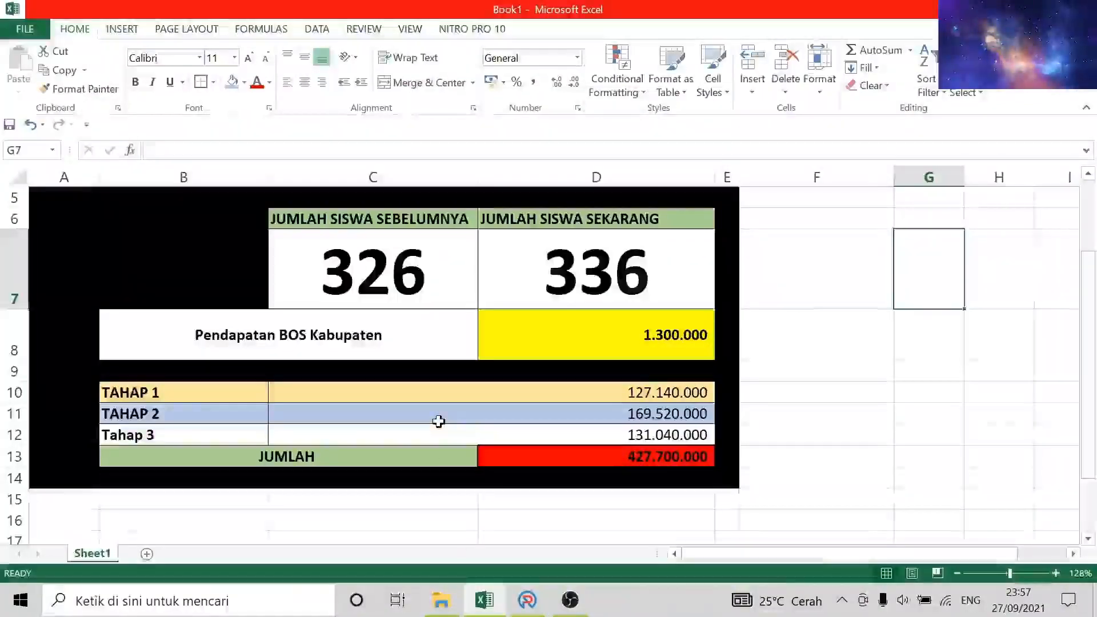
pyautogui.click(384, 283)
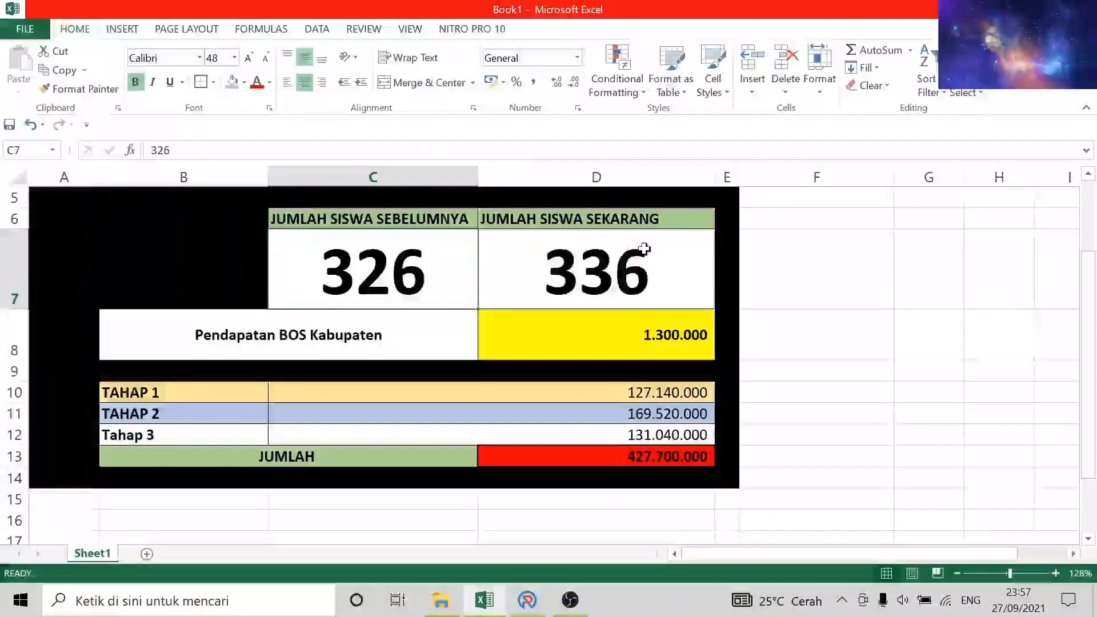
pyautogui.click(650, 270)
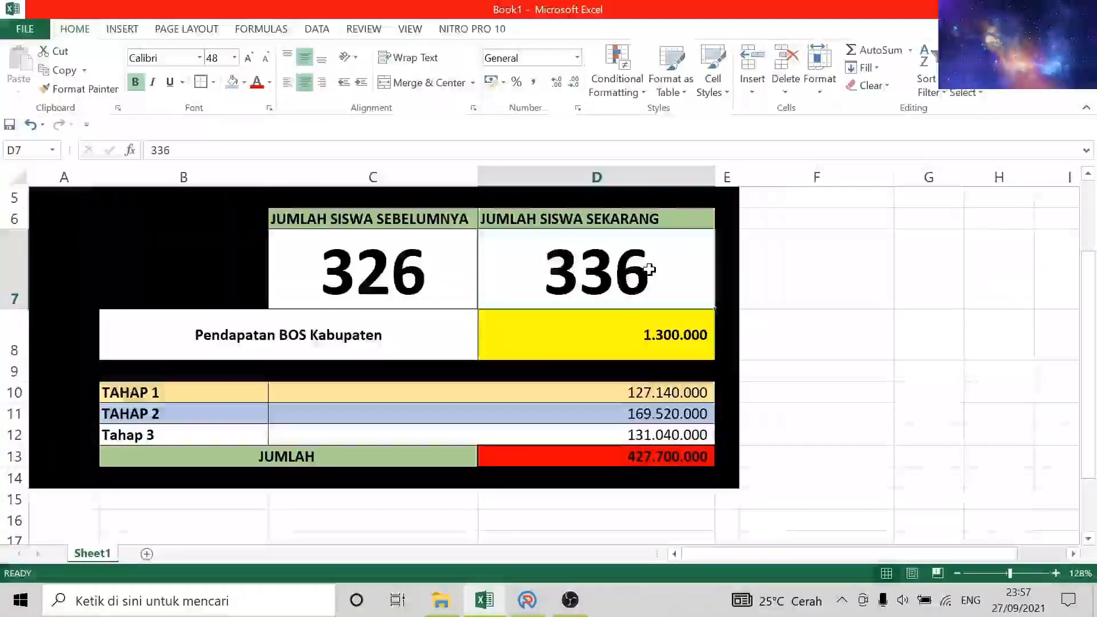
pyautogui.click(369, 339)
pyautogui.click(687, 339)
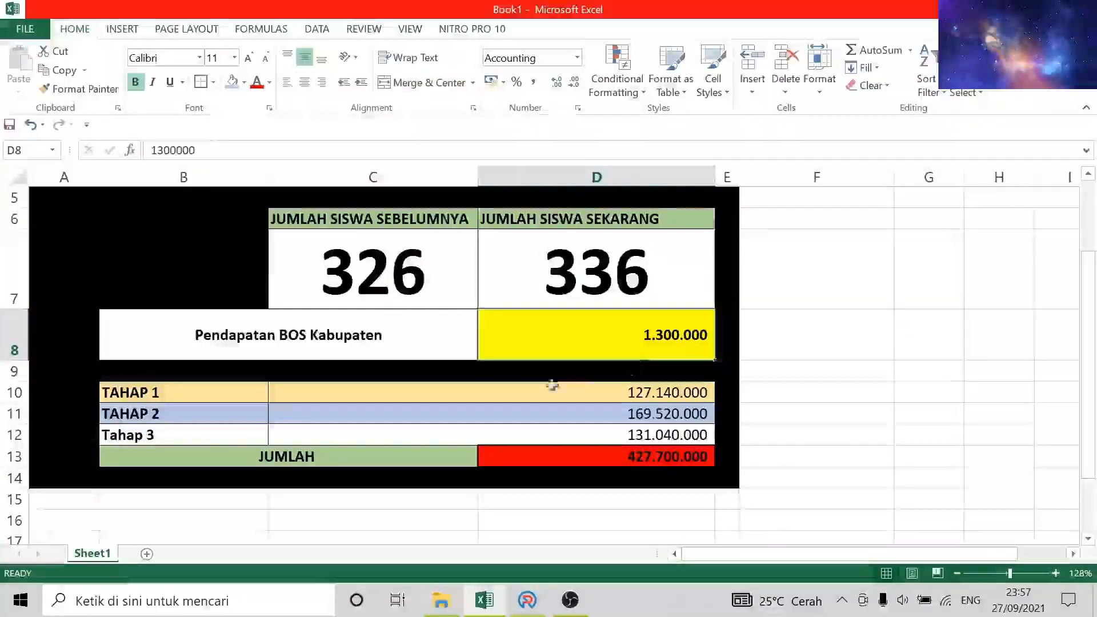
# - Change the label in B10 to "TAHAP 1 (30%)" and inspect the formula behind that stage's amount
pyautogui.click(186, 392)
pyautogui.press('F2')
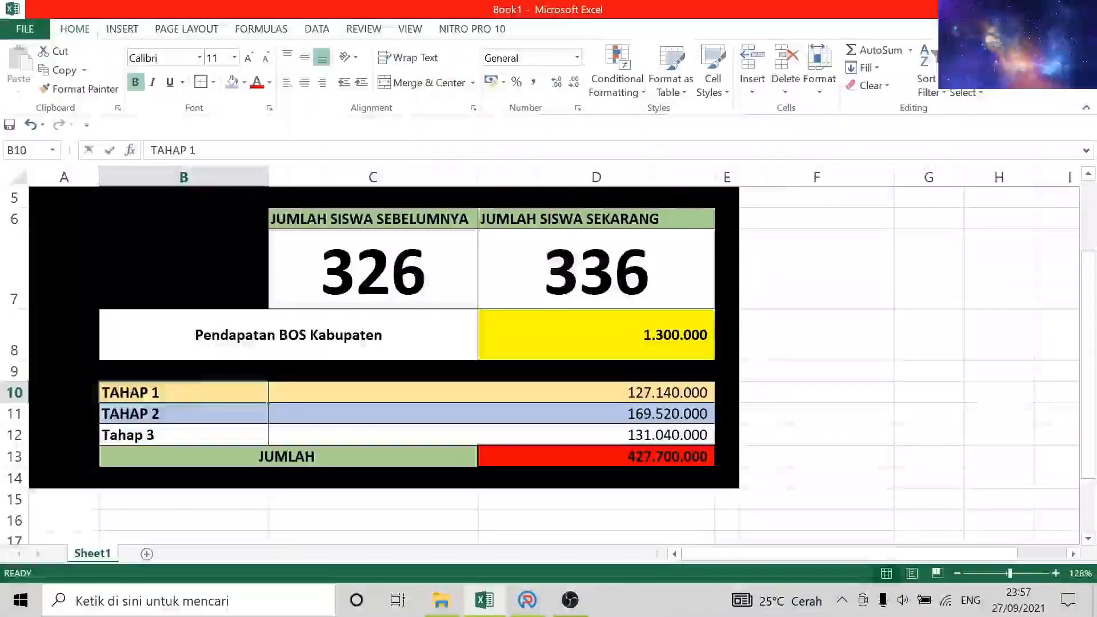
pyautogui.write('(3')
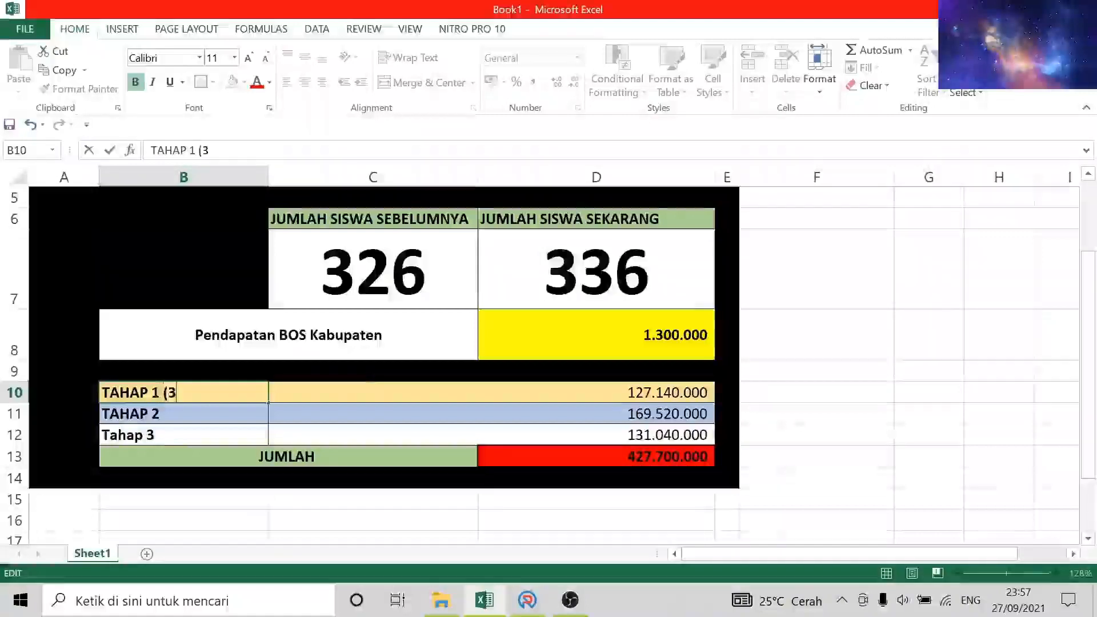
pyautogui.write('0%')
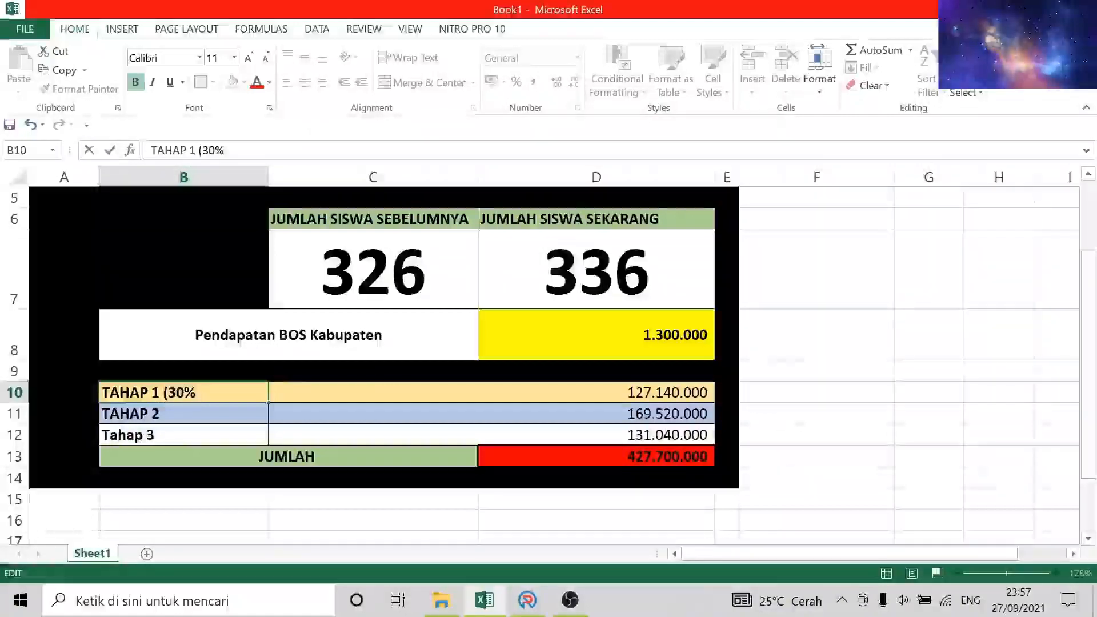
pyautogui.click(640, 393)
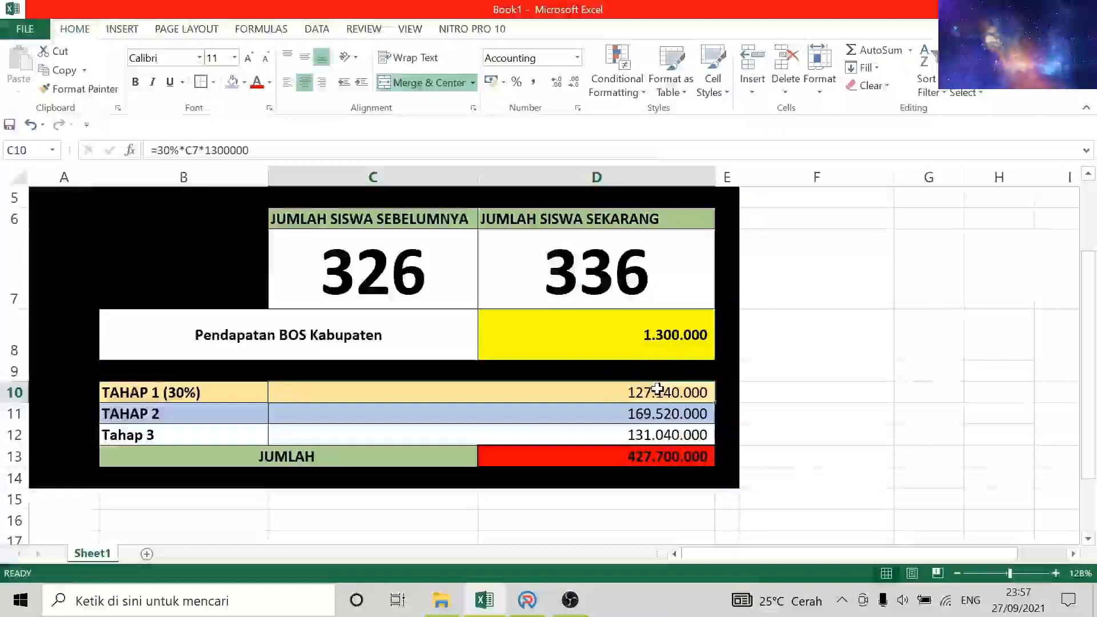
# - Change the label in B11 to "TAHAP 2 (40%)" and inspect the formula behind that stage's amount
pyautogui.click(183, 411)
pyautogui.doubleClick(184, 411)
pyautogui.write('(4')
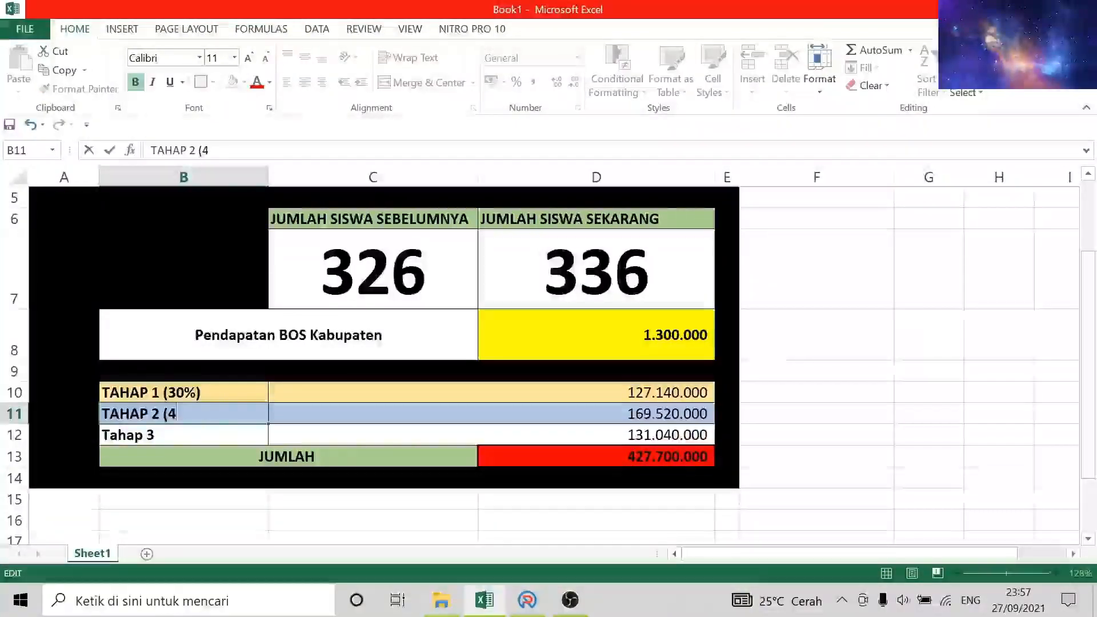
pyautogui.write('4')
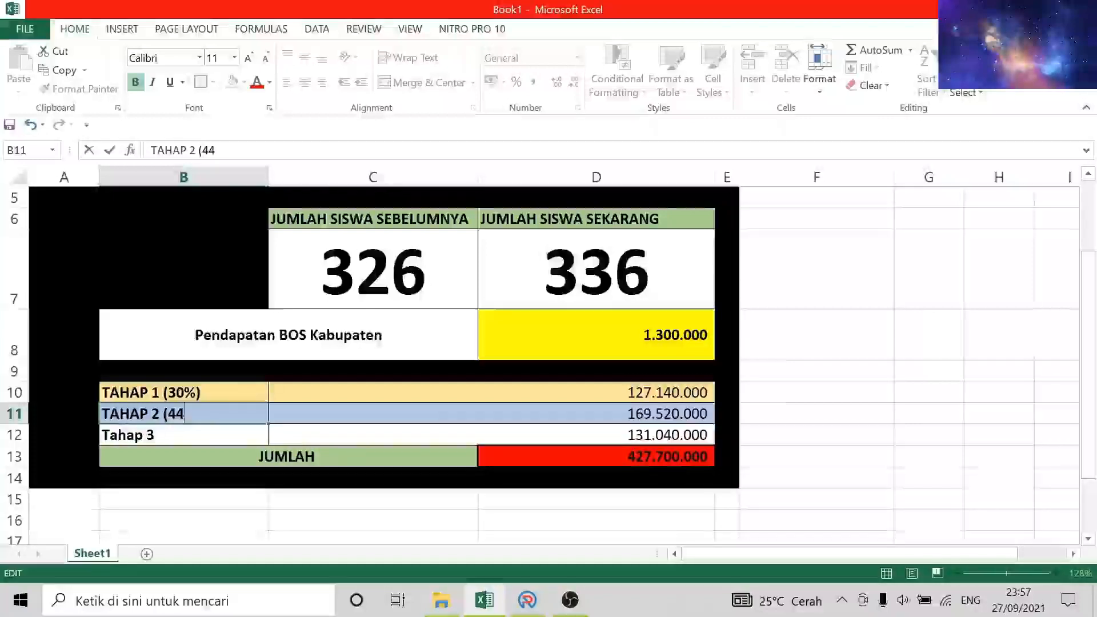
pyautogui.press('BackSpace')
pyautogui.write('0%')
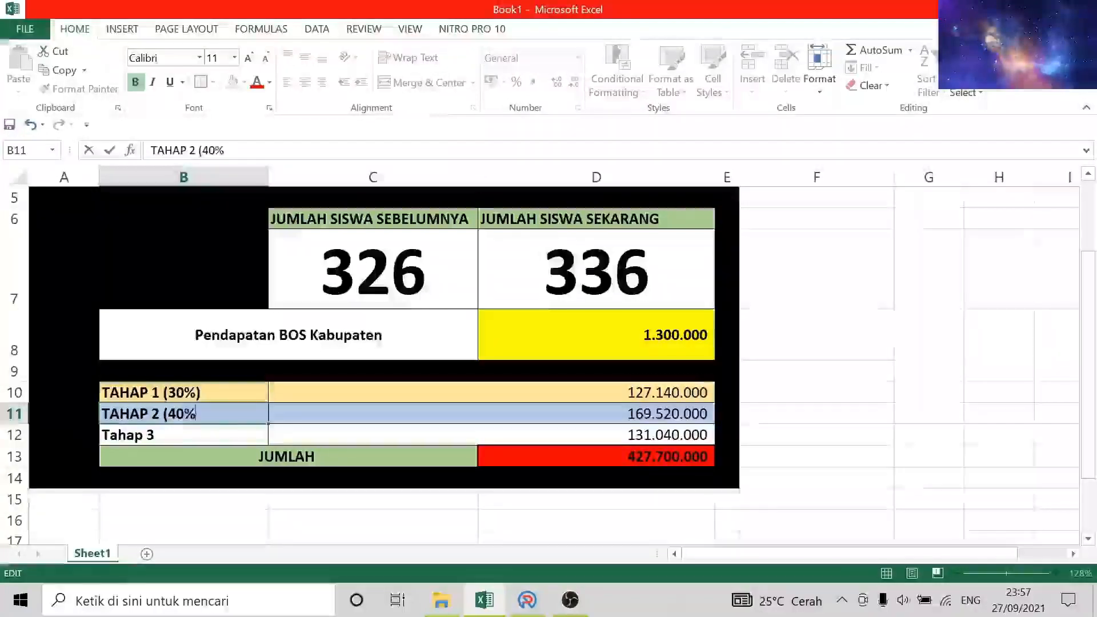
pyautogui.click(314, 415)
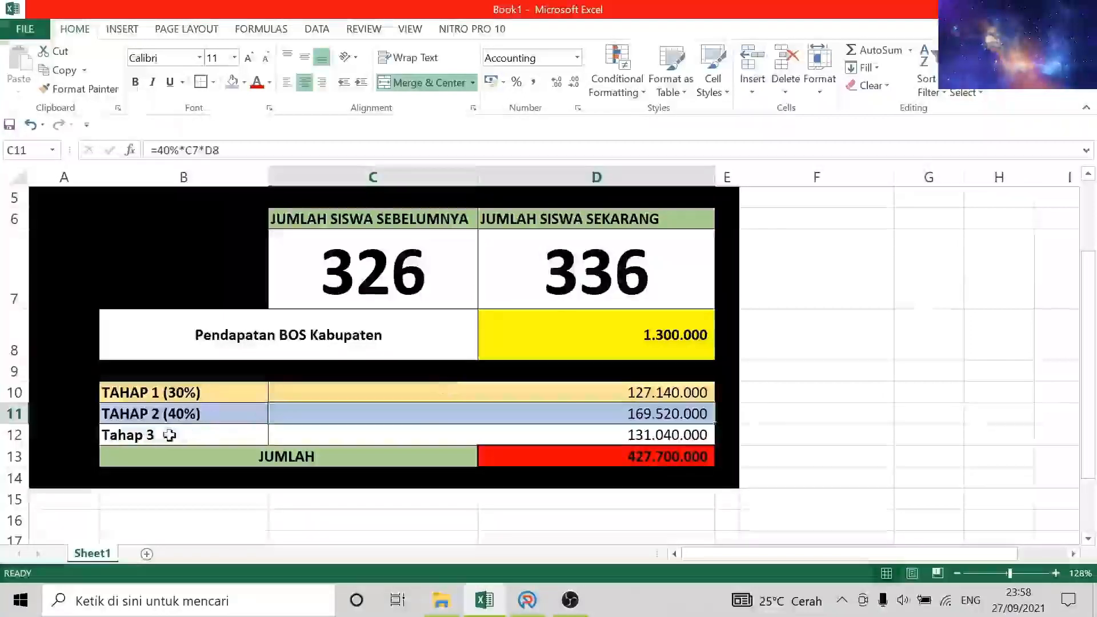
# - Change the label in B12 to "Tahap 3 (30%)"
pyautogui.click(203, 434)
pyautogui.doubleClick(203, 434)
pyautogui.write('(')
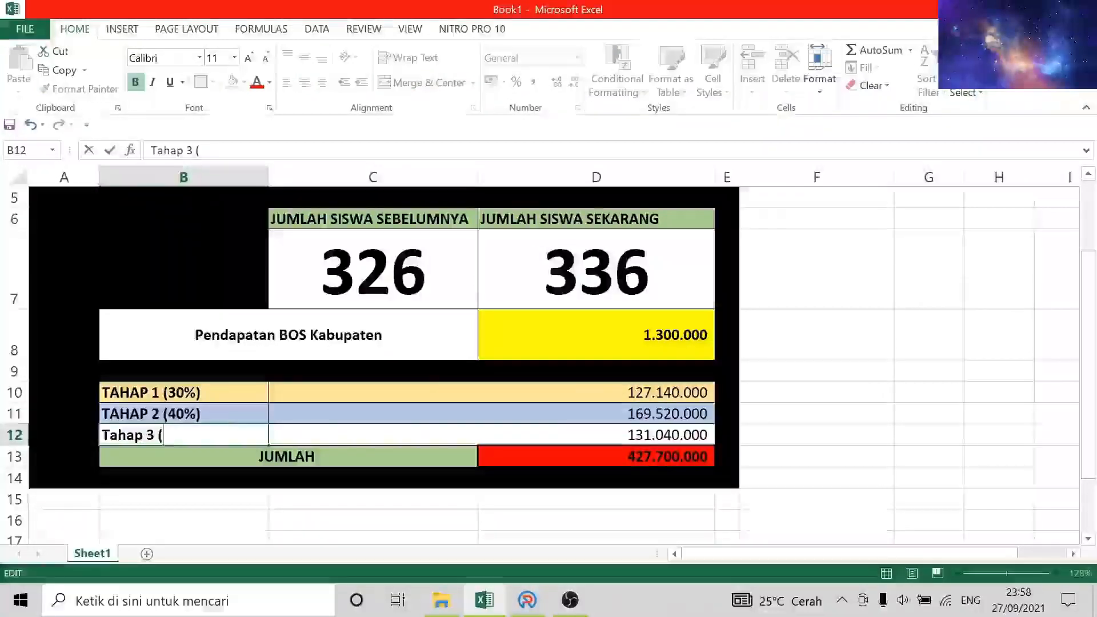
pyautogui.write('30')
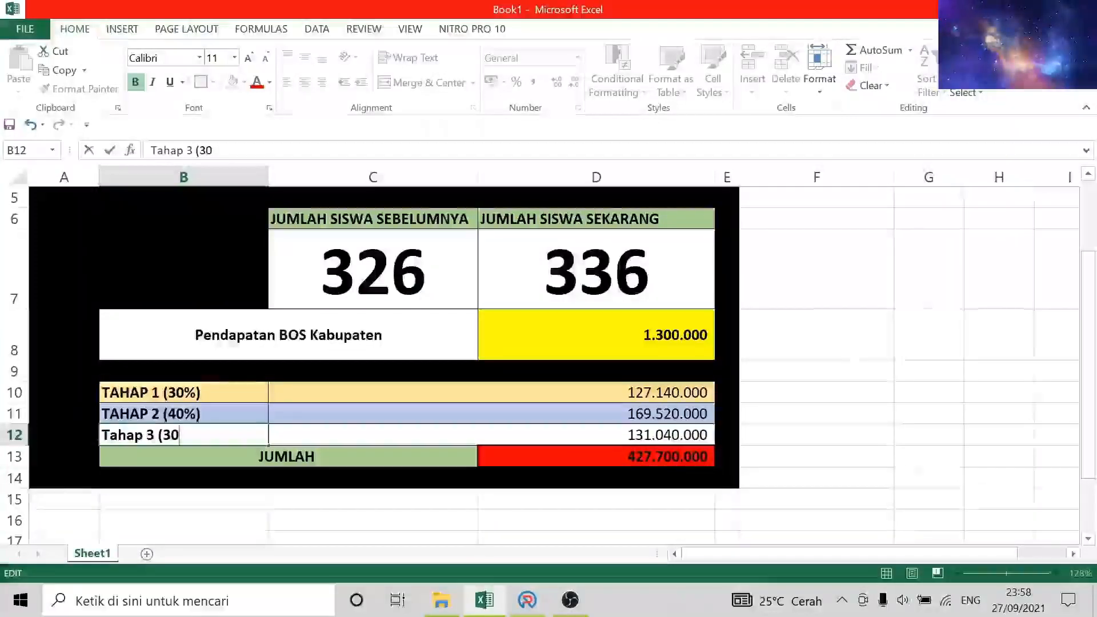
pyautogui.write(')')
pyautogui.press('BackSpace')
pyautogui.write('%')
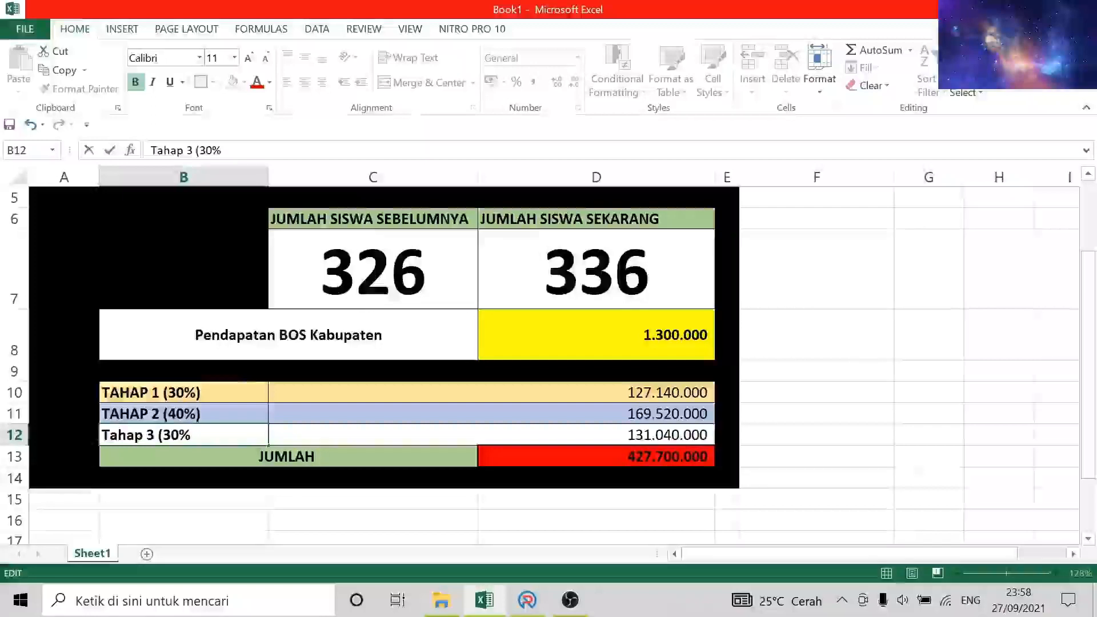
pyautogui.write(')')
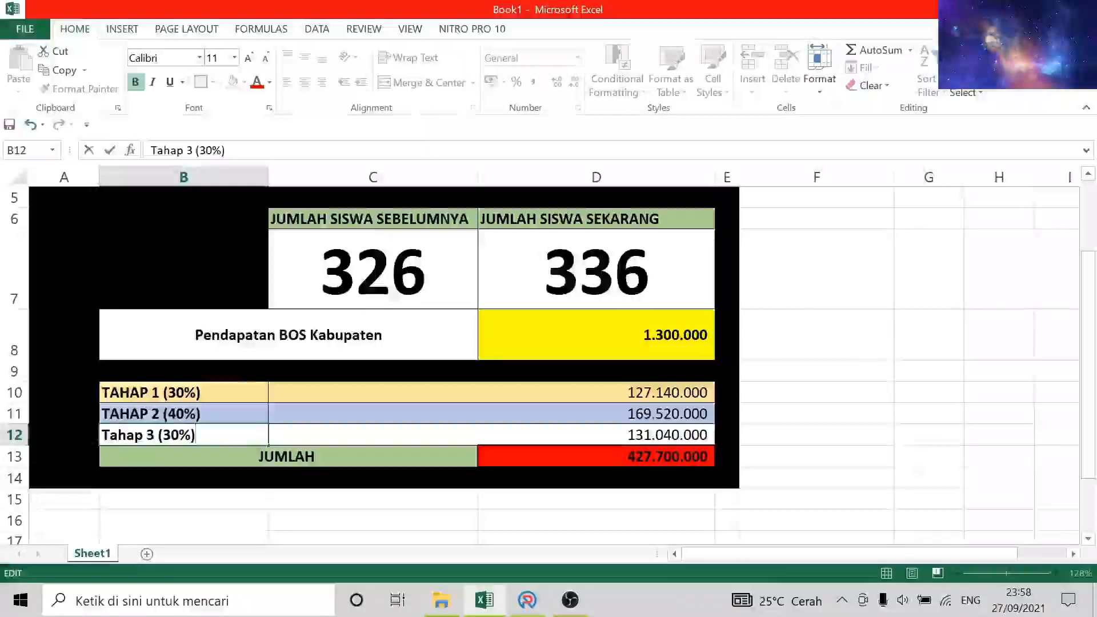
pyautogui.click(265, 409)
pyautogui.click(112, 434)
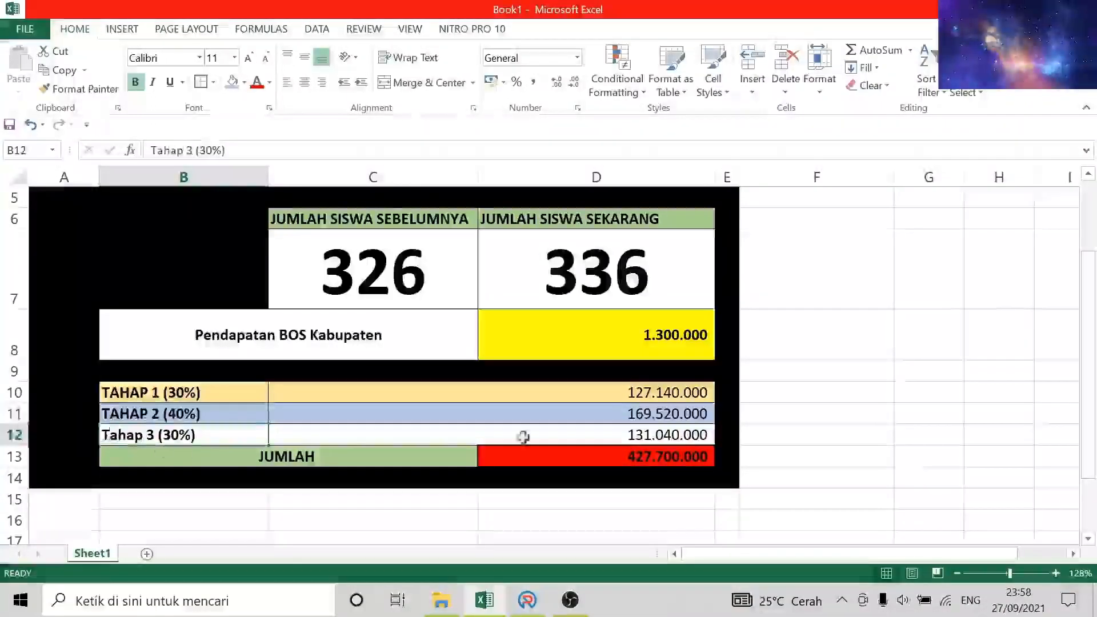
# - Inspect the formula behind the Tahap 3 amount and check the sum of the three stage amounts
pyautogui.click(581, 430)
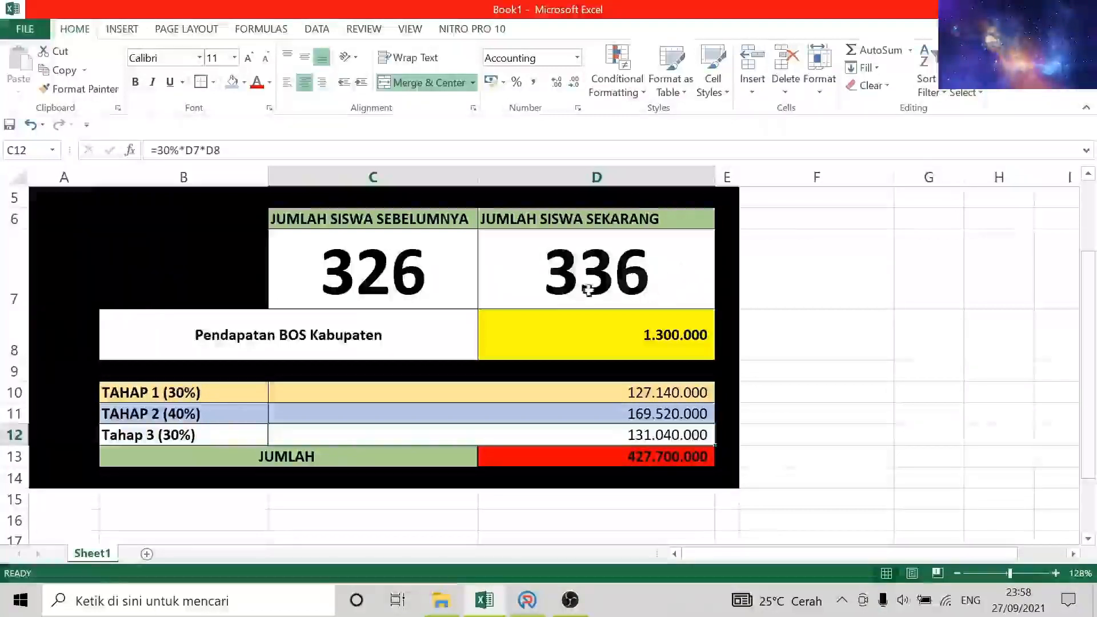
pyautogui.press('Up')
pyautogui.press('Up')
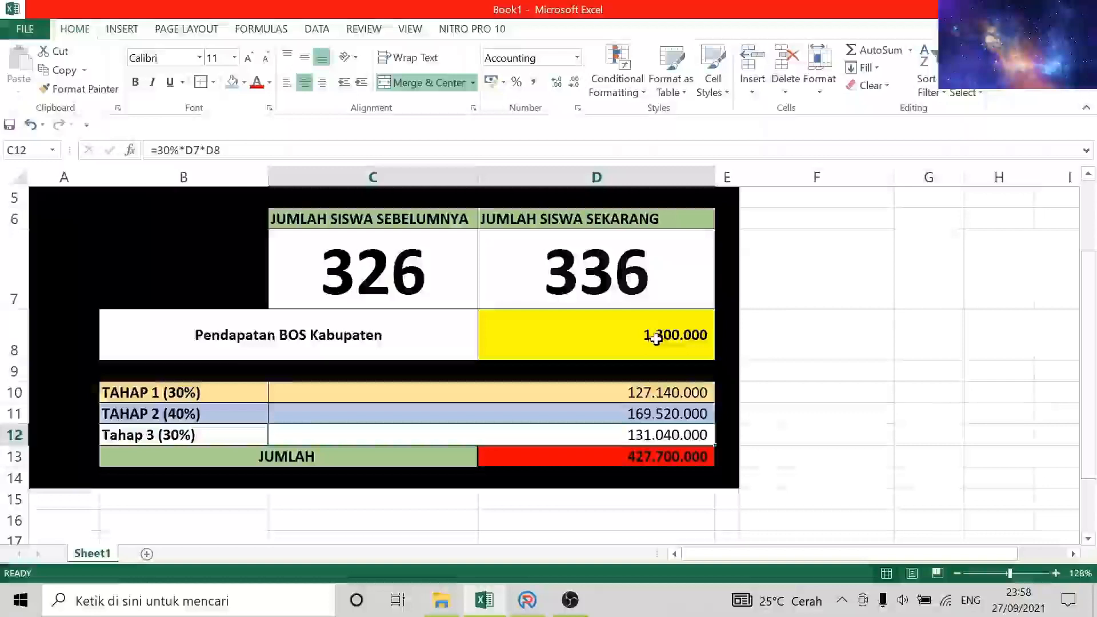
pyautogui.moveTo(639, 390); pyautogui.dragTo(642, 439)
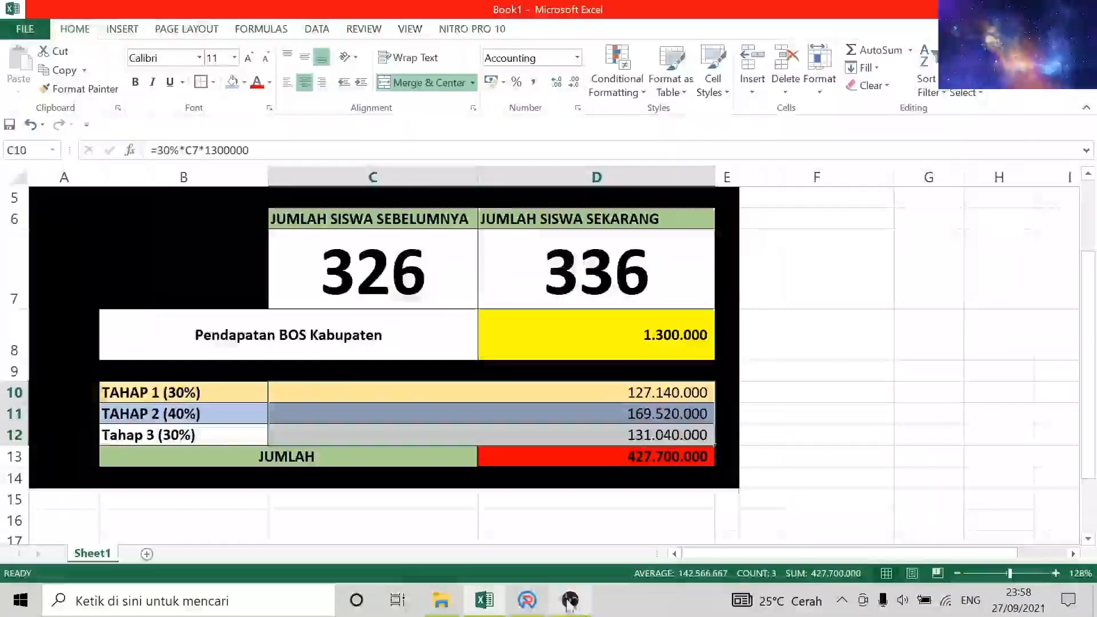
# - Switch back to ARKAS, accept the post-cut-off disbursement amount, and open the worksheet for BOS Reguler Perubahan
pyautogui.click(527, 600)
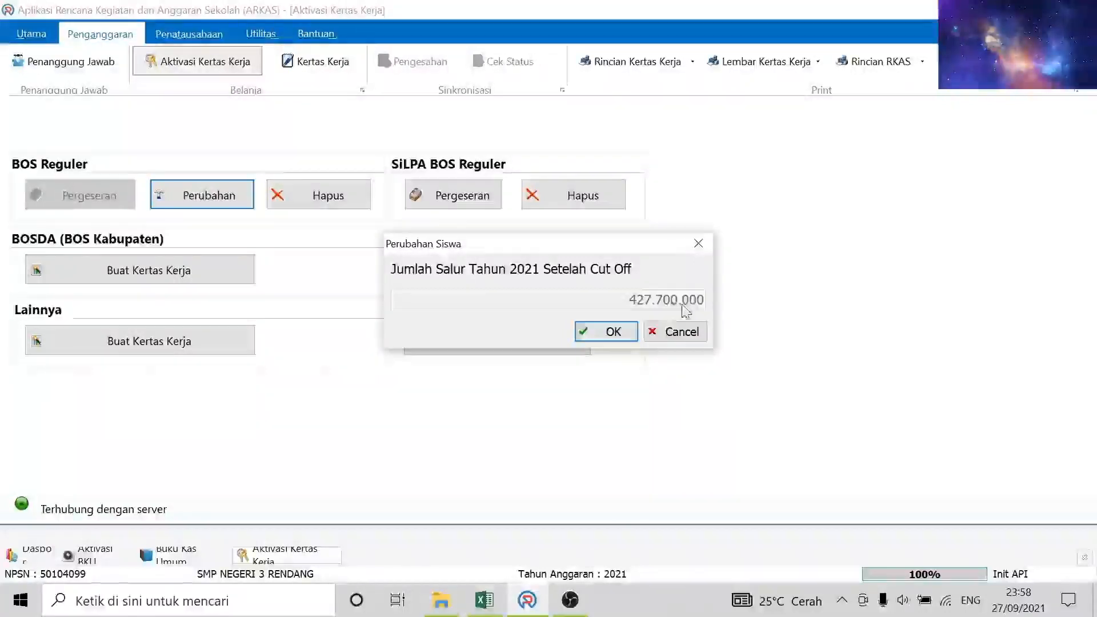
pyautogui.click(607, 339)
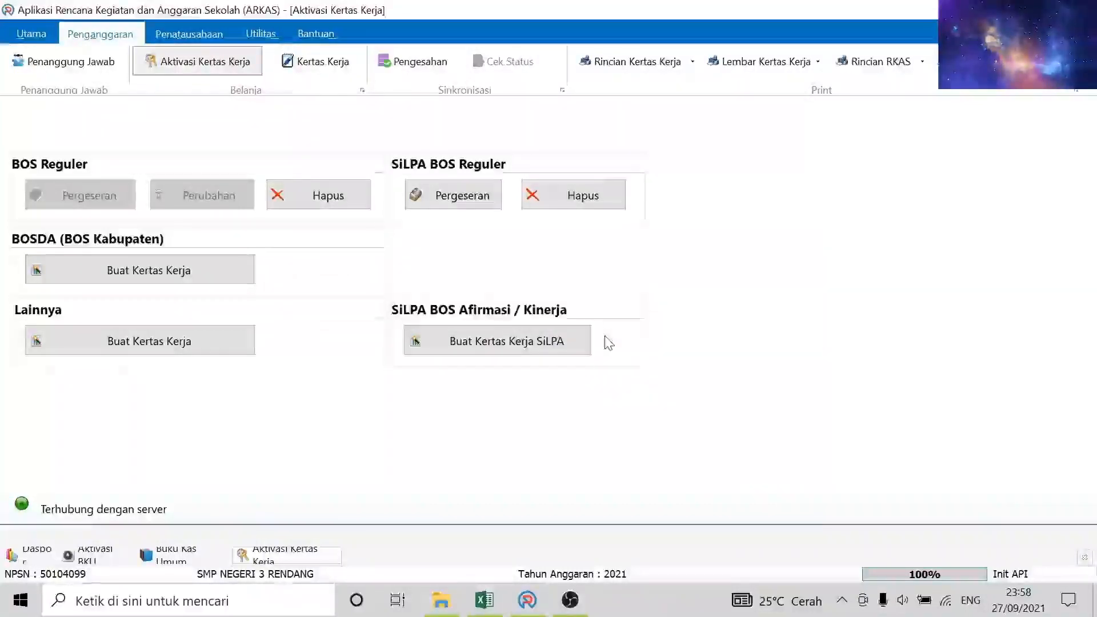
pyautogui.click(319, 62)
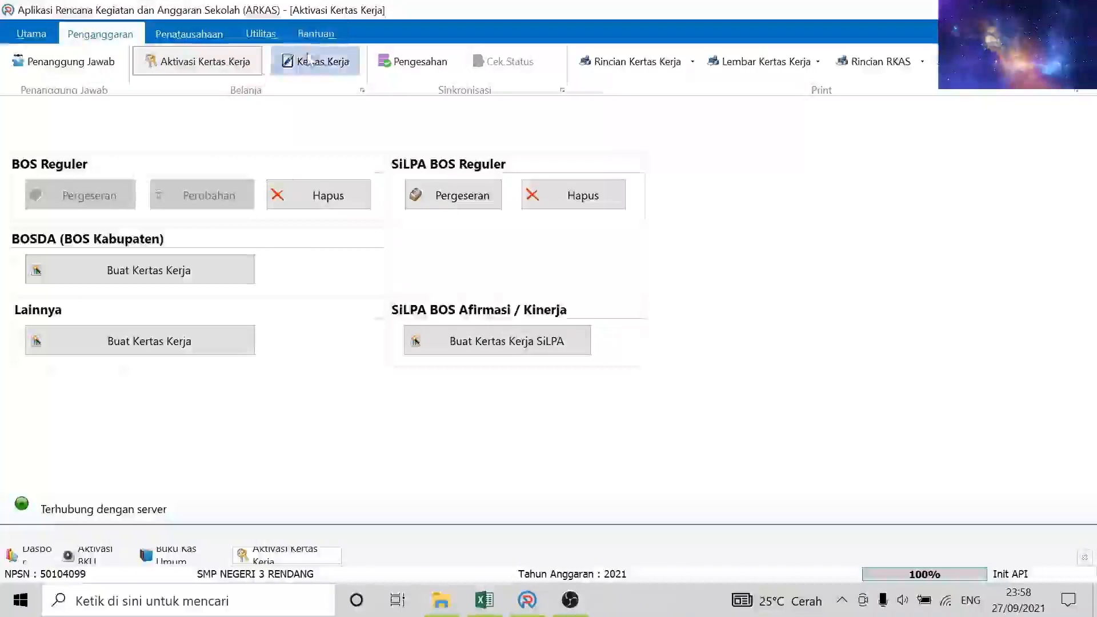
pyautogui.click(943, 129)
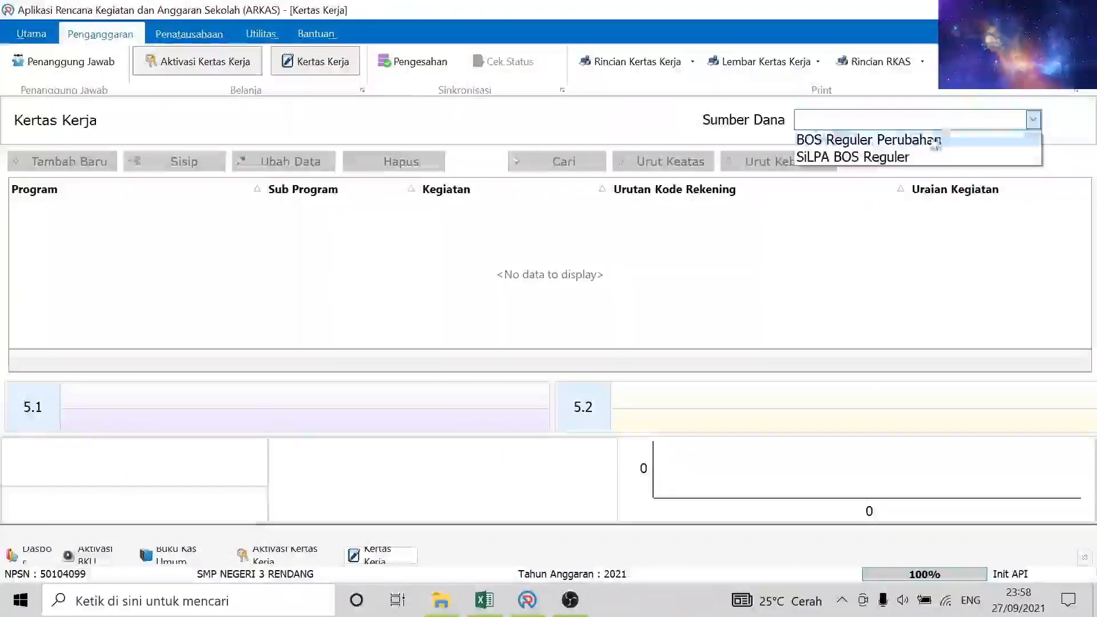
pyautogui.click(913, 140)
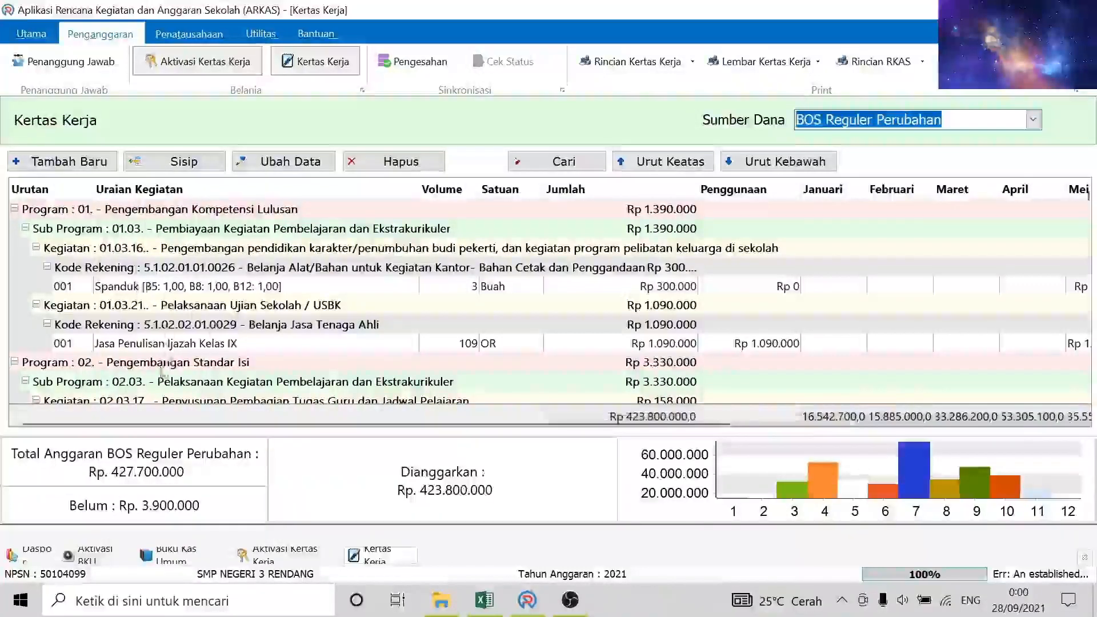
# - Check the Spanduk item's monthly allocation without saving changes, and delete the item from the worksheet
pyautogui.click(143, 291)
pyautogui.doubleClick(142, 291)
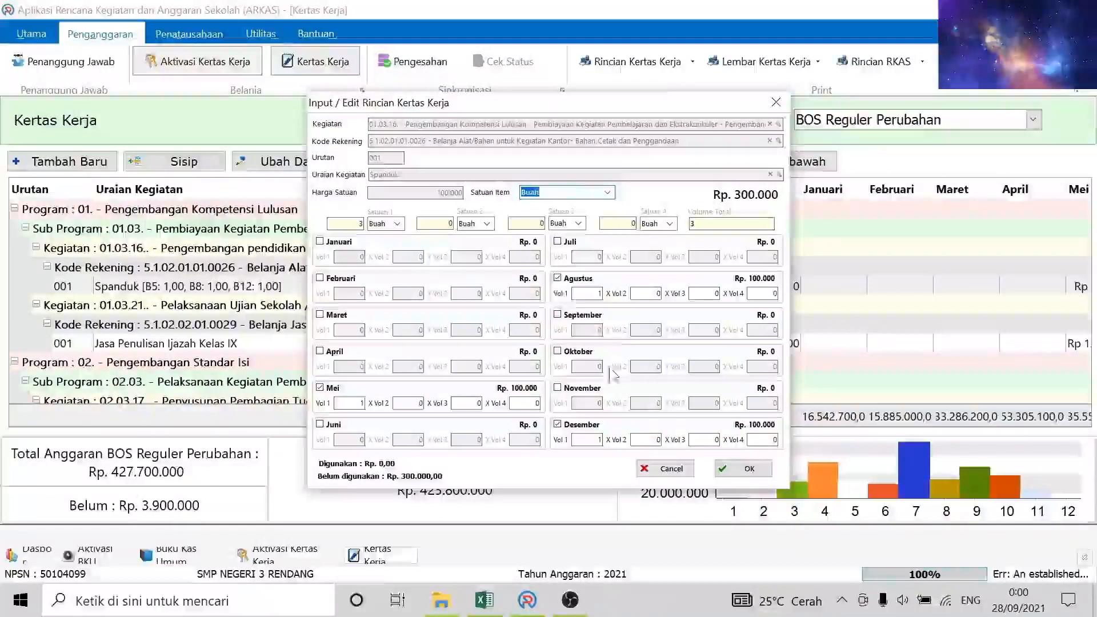
pyautogui.click(557, 279)
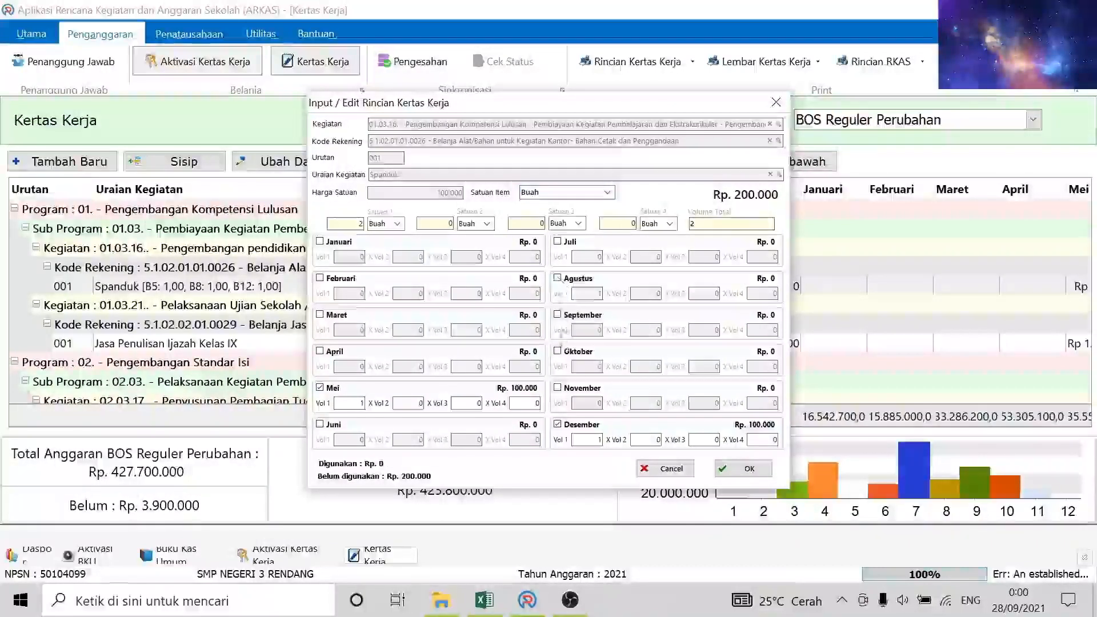
pyautogui.click(557, 279)
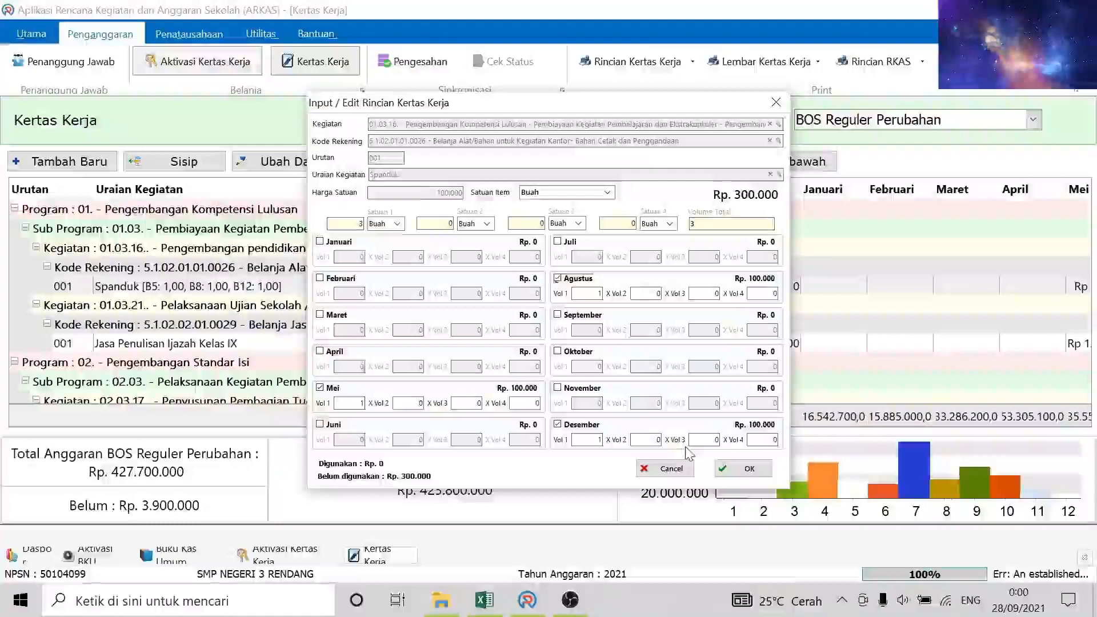
pyautogui.click(666, 469)
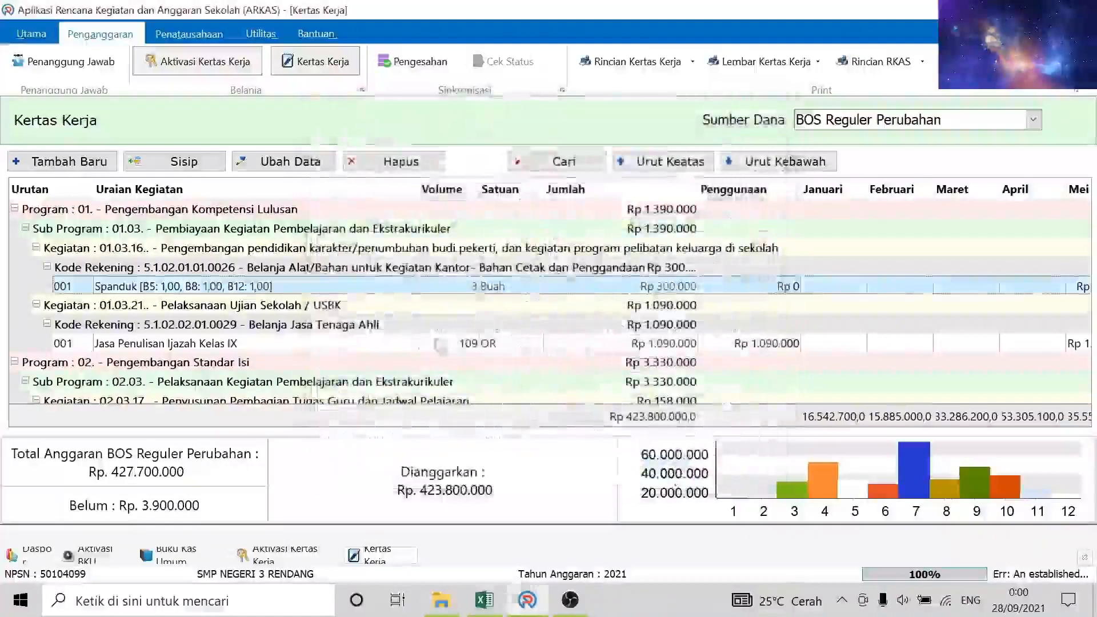
pyautogui.click(401, 162)
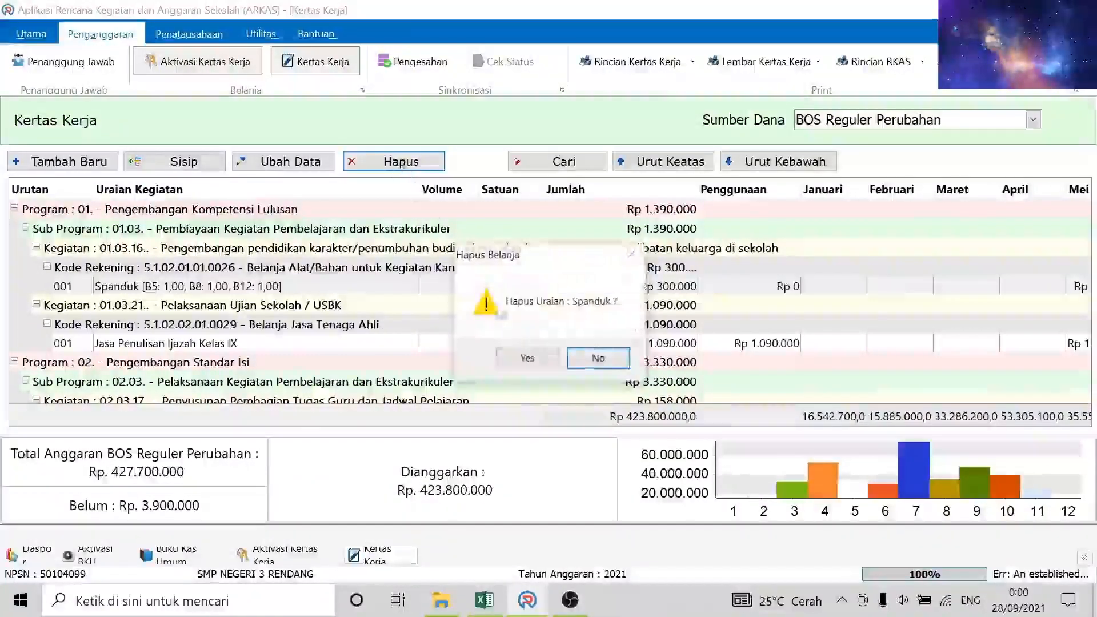
pyautogui.click(513, 364)
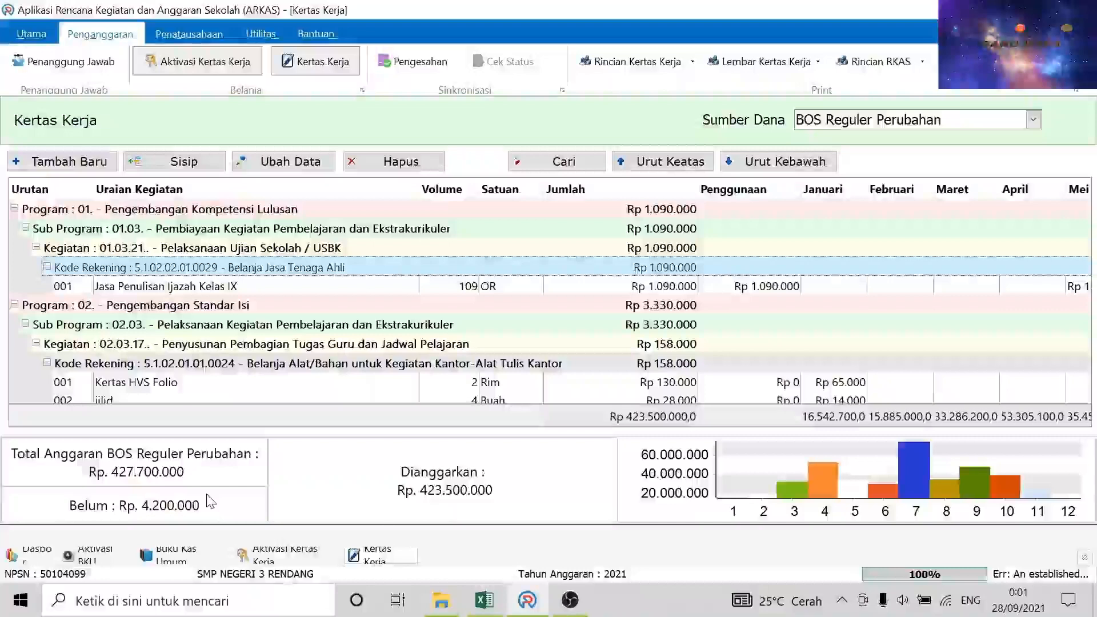
# - Try enabling November in the Kertas HVS Folio item's allocation, clear it again, and close the item with its existing months
pyautogui.doubleClick(167, 382)
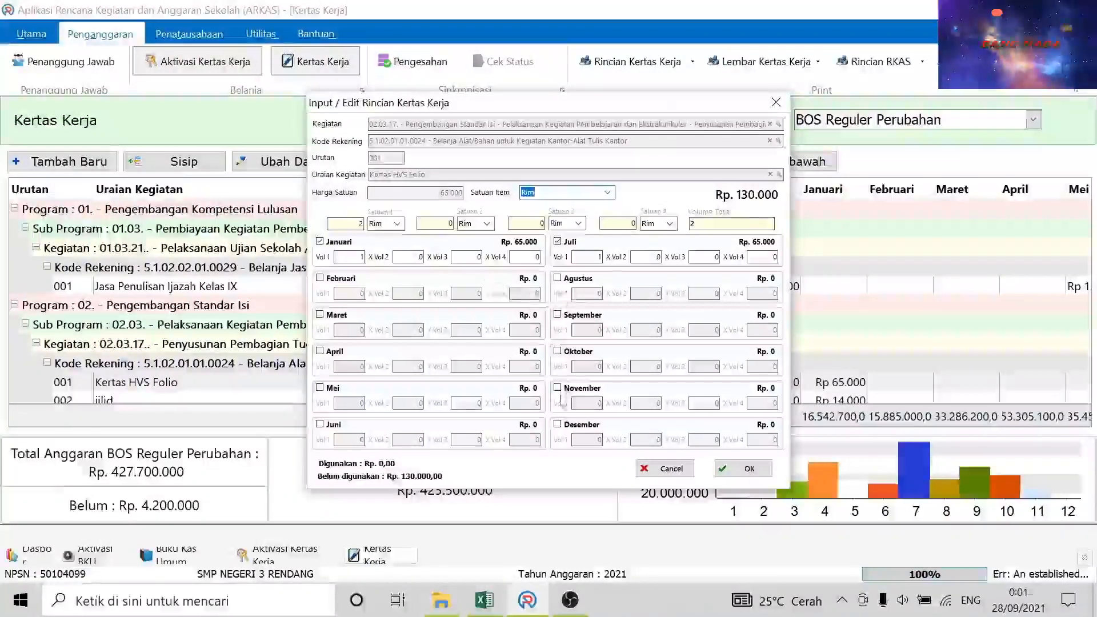
pyautogui.click(558, 390)
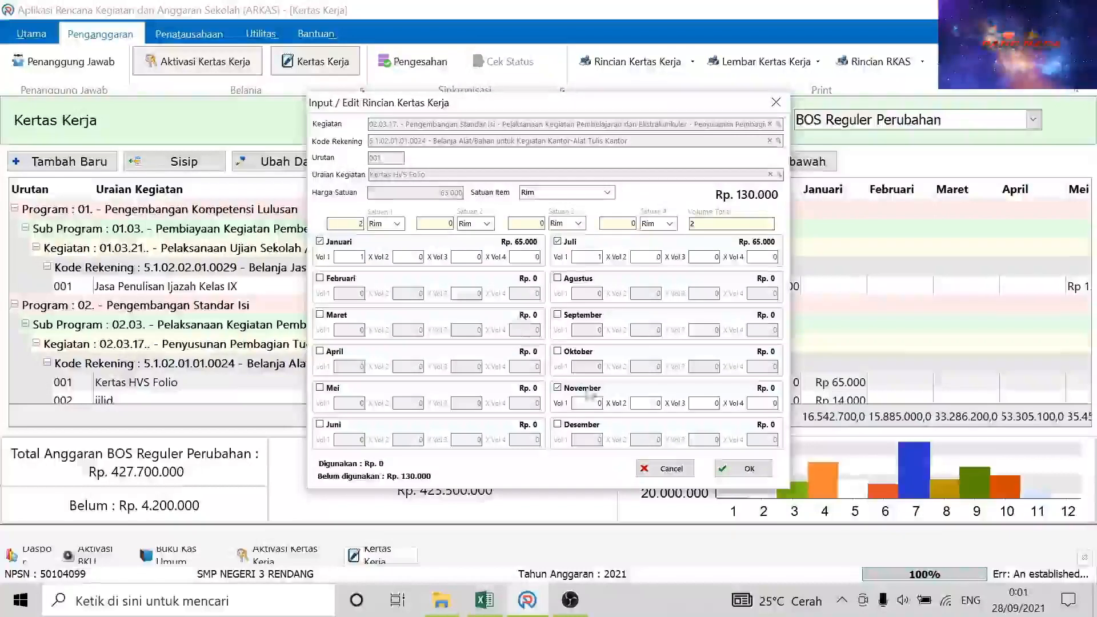
pyautogui.click(559, 388)
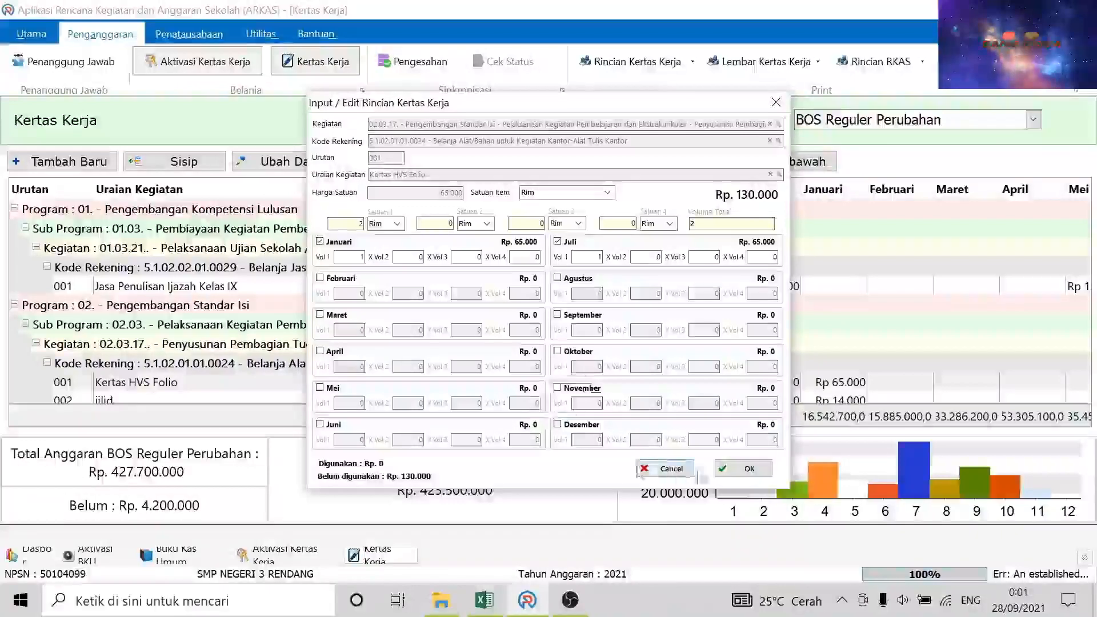
pyautogui.click(746, 471)
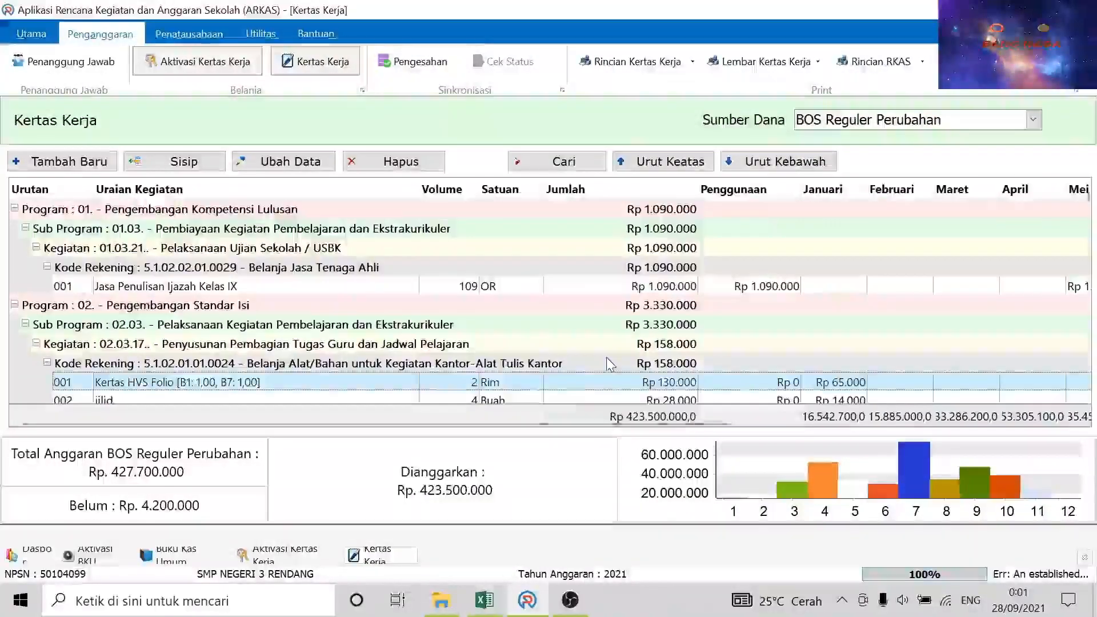
# - Open a blank form for a new worksheet item and close it without saving
pyautogui.click(83, 165)
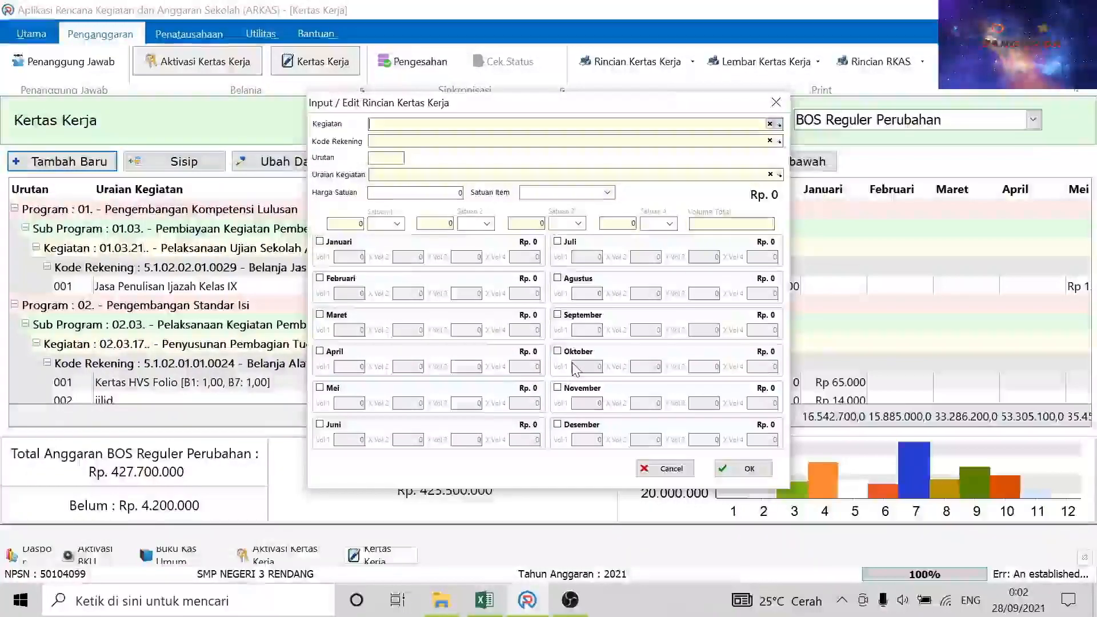
pyautogui.click(670, 469)
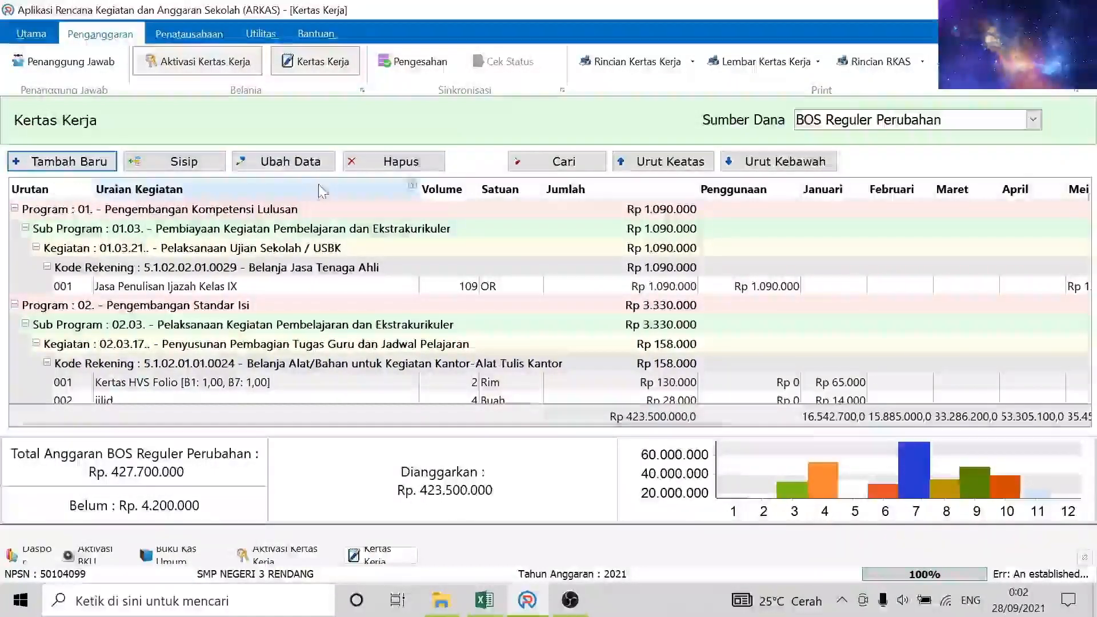
# - Search the worksheet for "mesin" and save the Mesin Pompa Air item with Gunakan Sisa enabled
pyautogui.click(539, 162)
pyautogui.write('mesin')
pyautogui.press('Return')
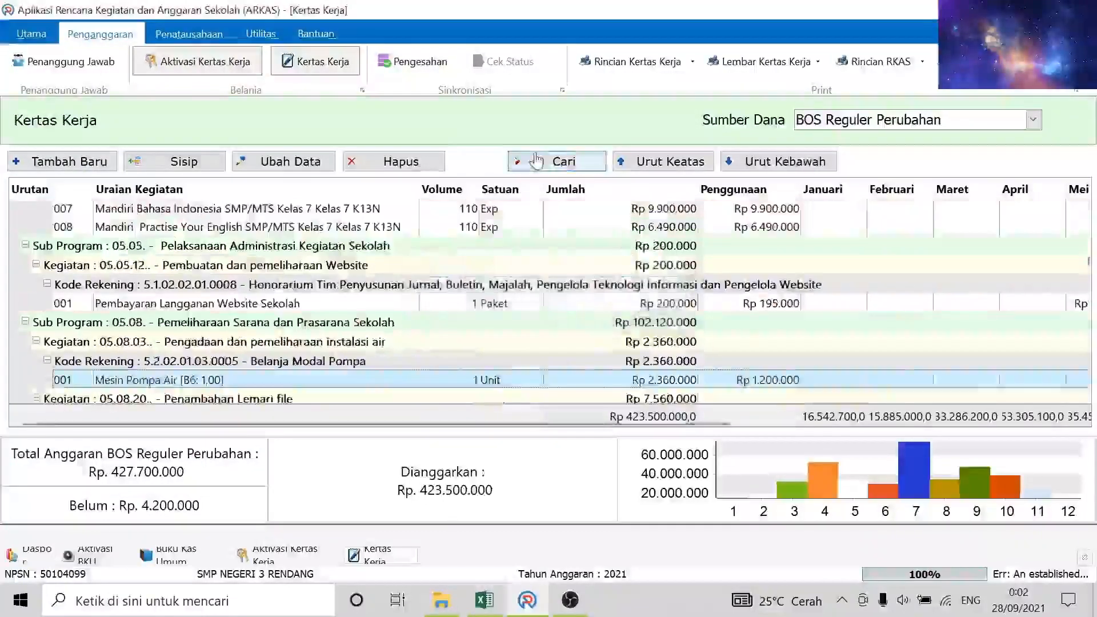
pyautogui.doubleClick(131, 381)
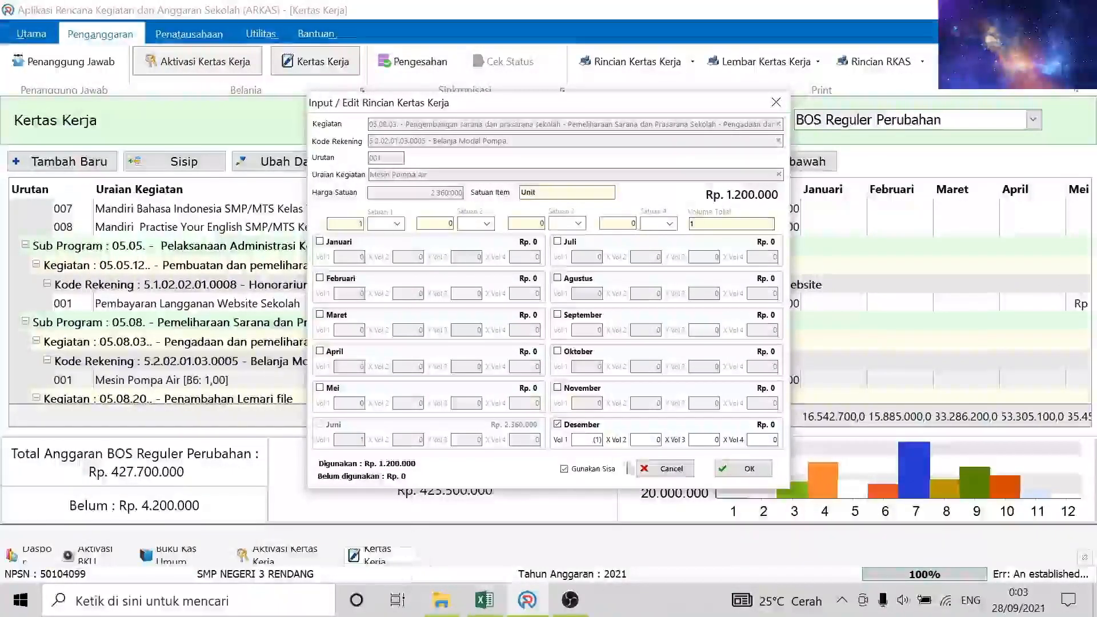
pyautogui.click(737, 473)
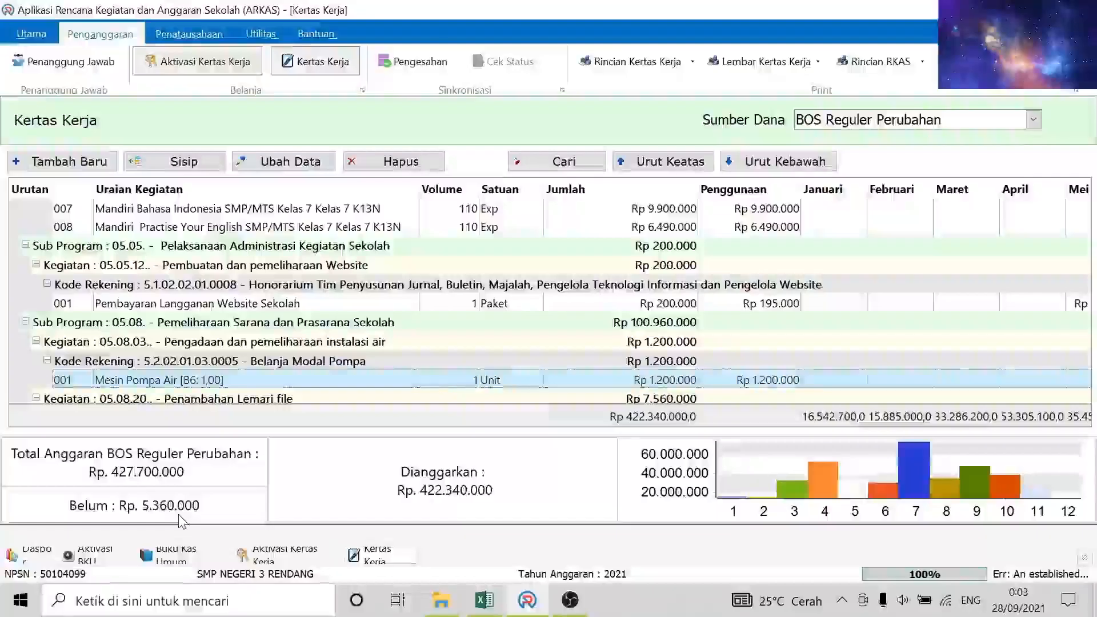
# - Search the worksheet for "listrik" and open the Pembayaran Listrik Bulanan item for editing
pyautogui.scroll(5, 332, 324)
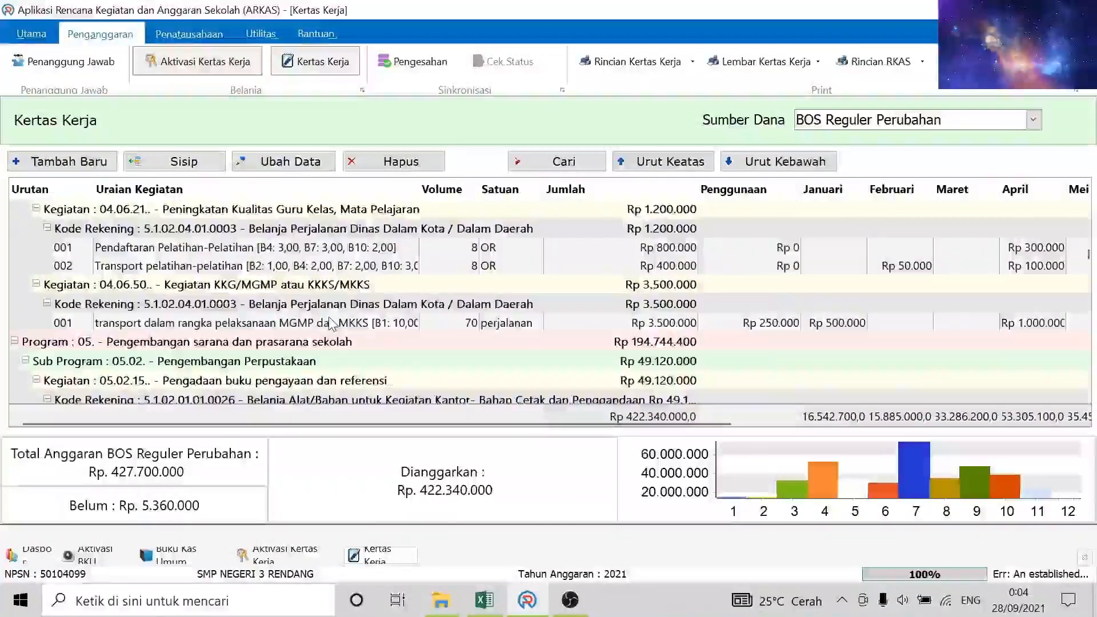
pyautogui.scroll(-4, 332, 324)
pyautogui.scroll(5, 331, 324)
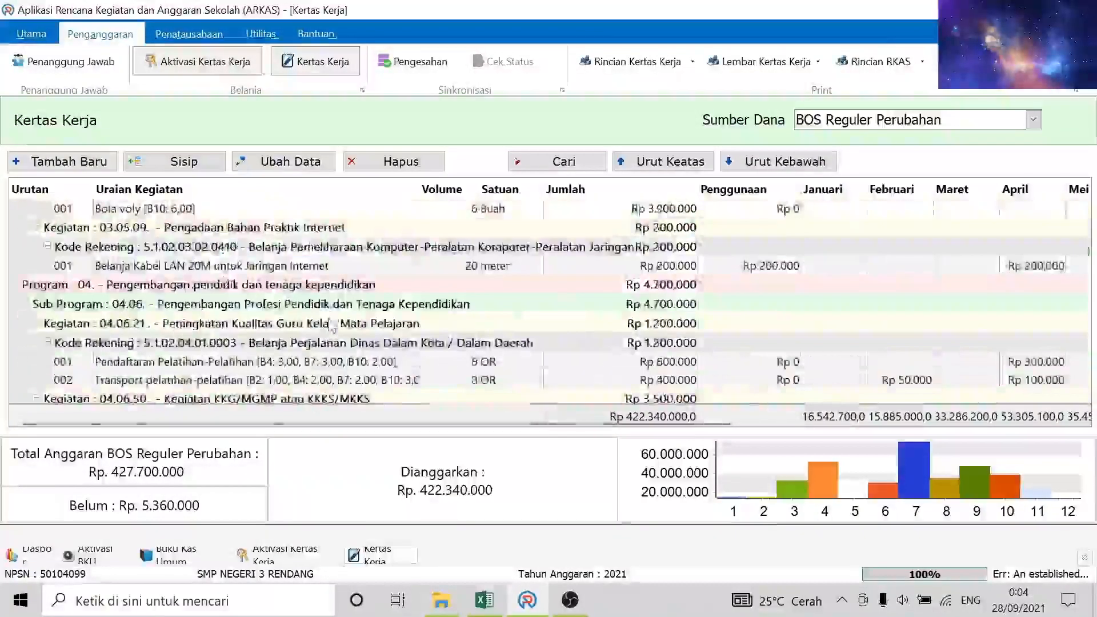
pyautogui.click(553, 164)
pyautogui.write('listrik')
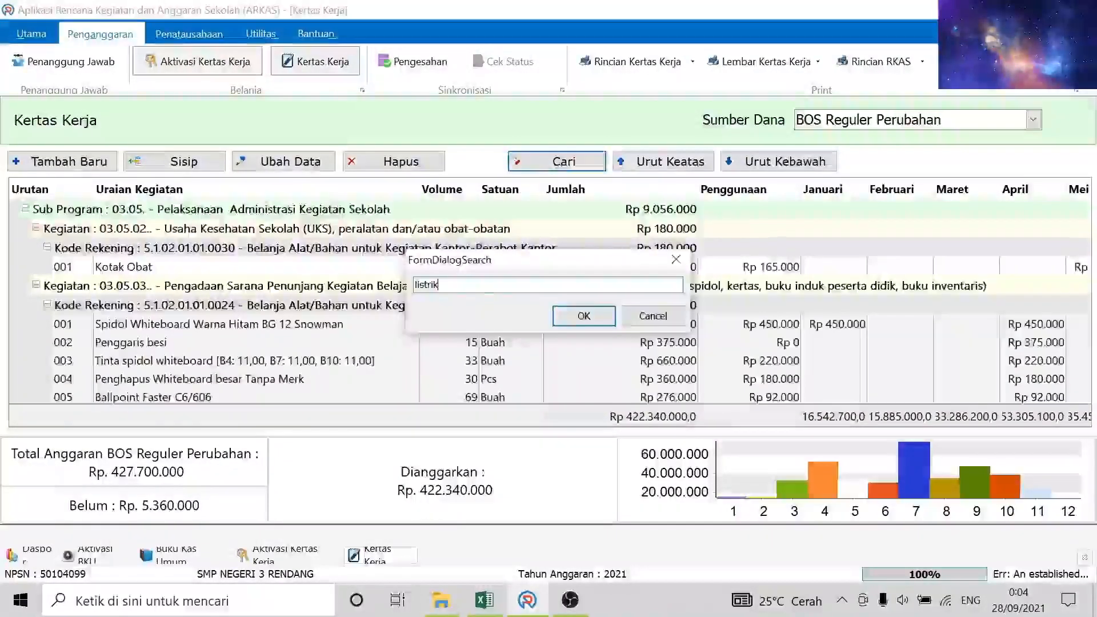
pyautogui.press('Return')
pyautogui.doubleClick(204, 379)
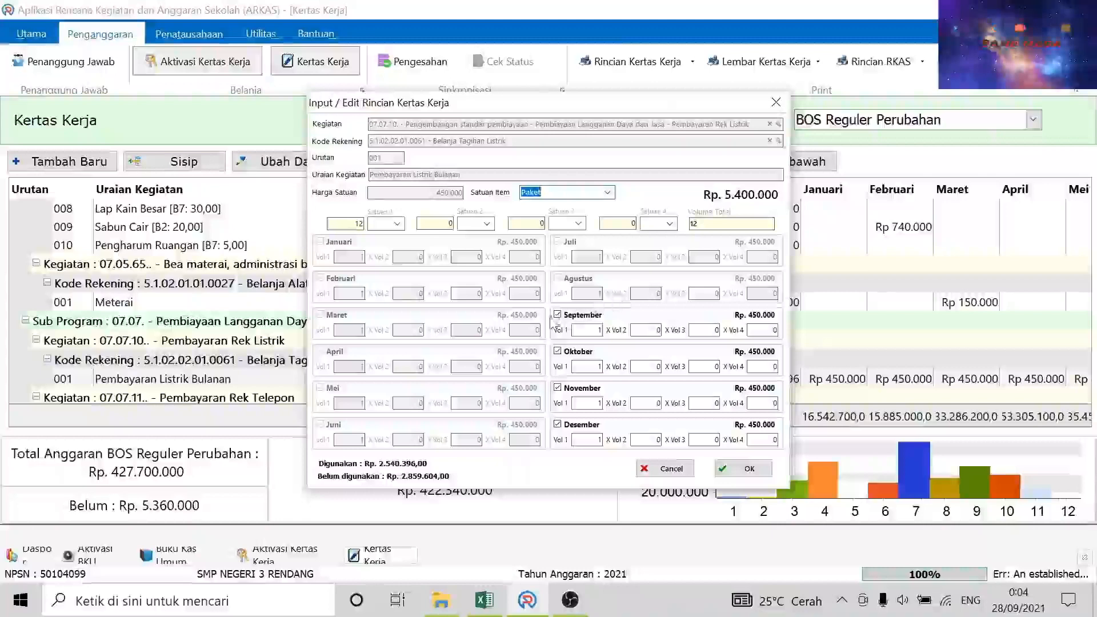
# - Remove September, October, November and December from the monthly electricity item's allocation and save it
pyautogui.click(557, 314)
pyautogui.click(558, 351)
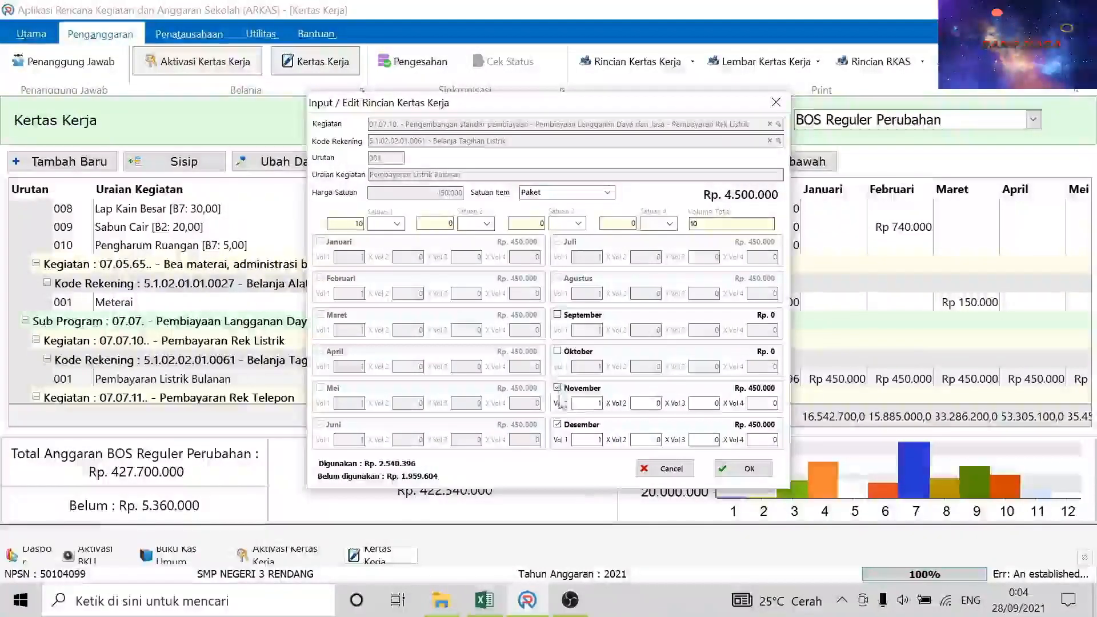
pyautogui.click(557, 389)
pyautogui.click(557, 425)
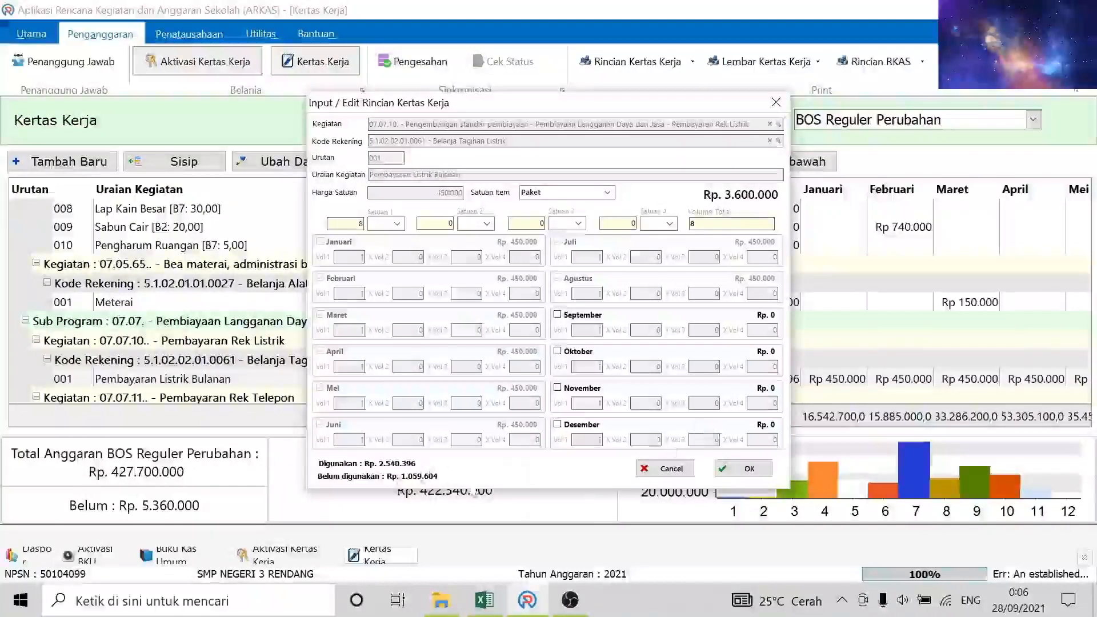
pyautogui.click(743, 469)
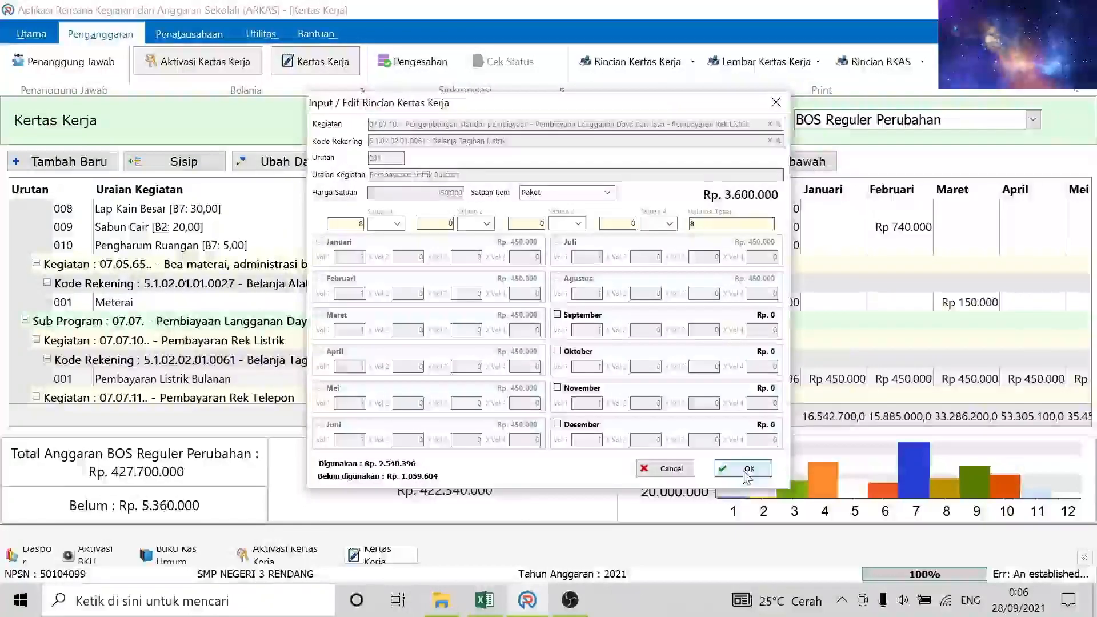
# - Start a new worksheet item under activity 07.07.10 Pembayaran Rek Listrik with account code 5.1.02.02.01.0061 Belanja Tagihan Listrik
pyautogui.click(63, 161)
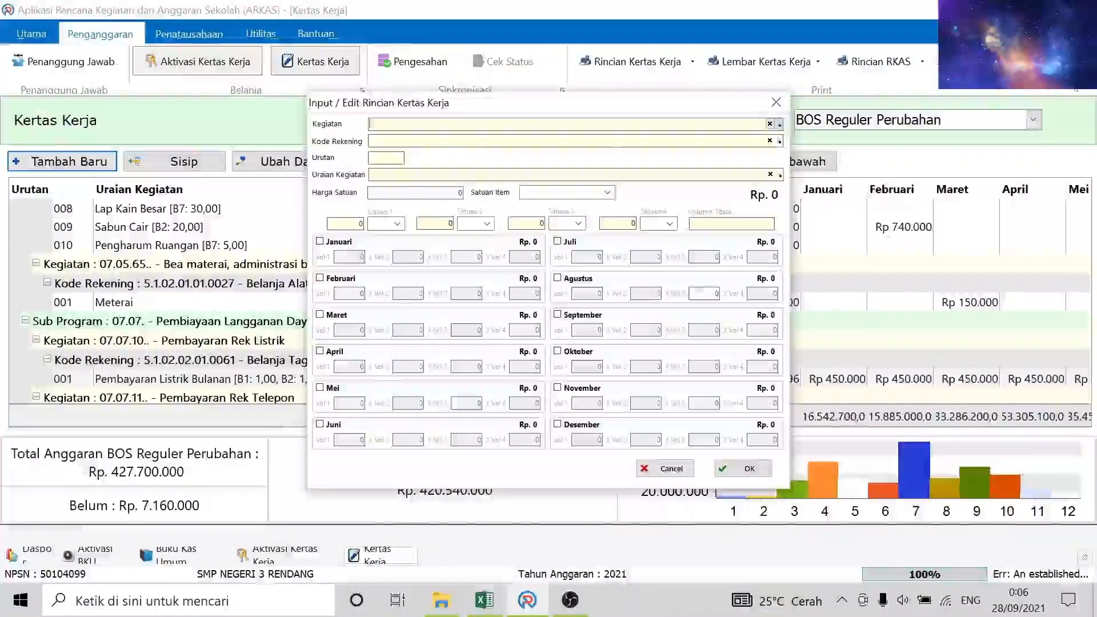
pyautogui.click(453, 126)
pyautogui.write('istrik')
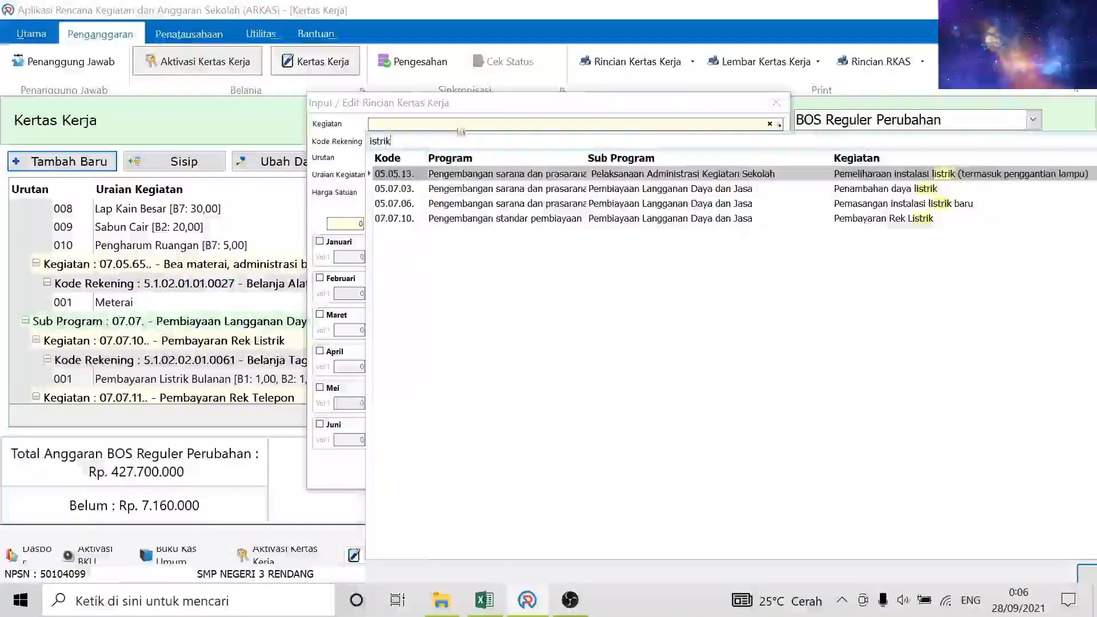
pyautogui.click(924, 223)
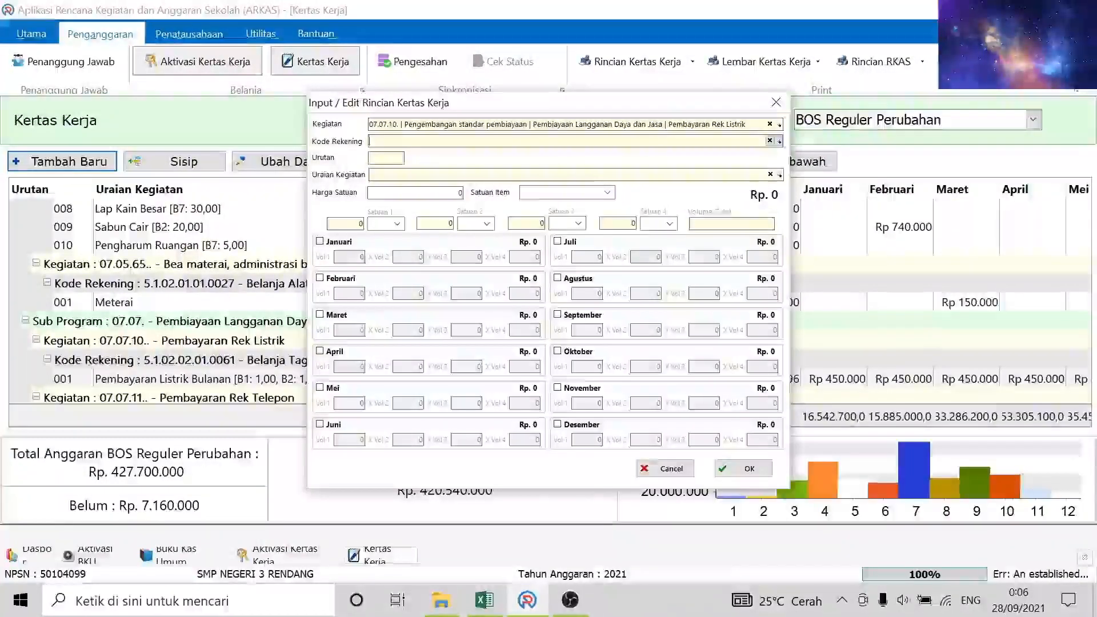
pyautogui.click(419, 141)
pyautogui.write('istr')
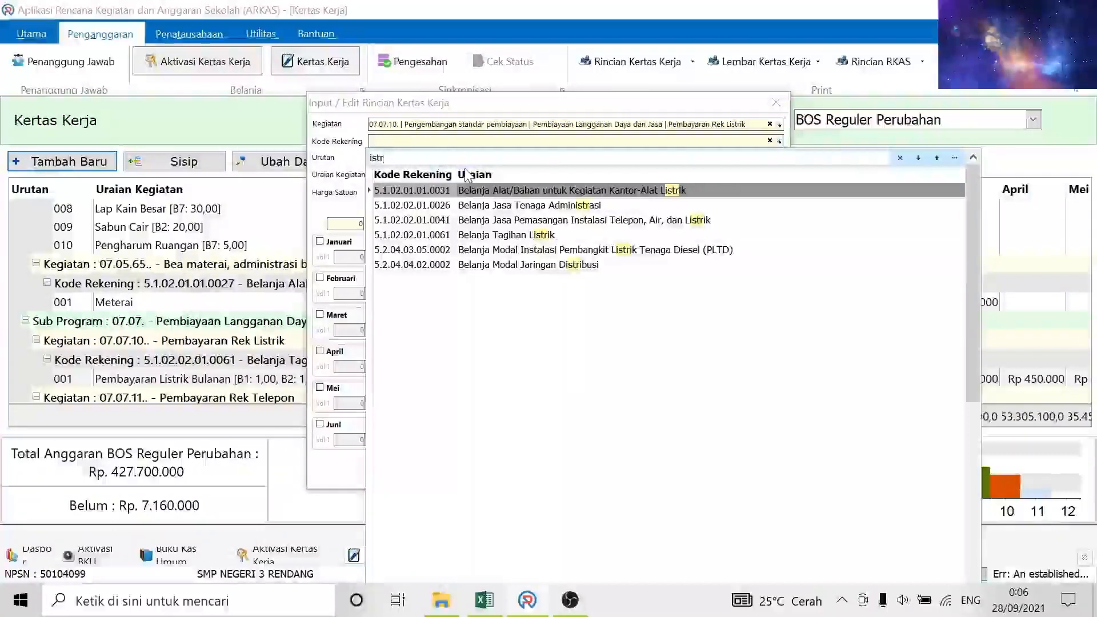
pyautogui.click(537, 235)
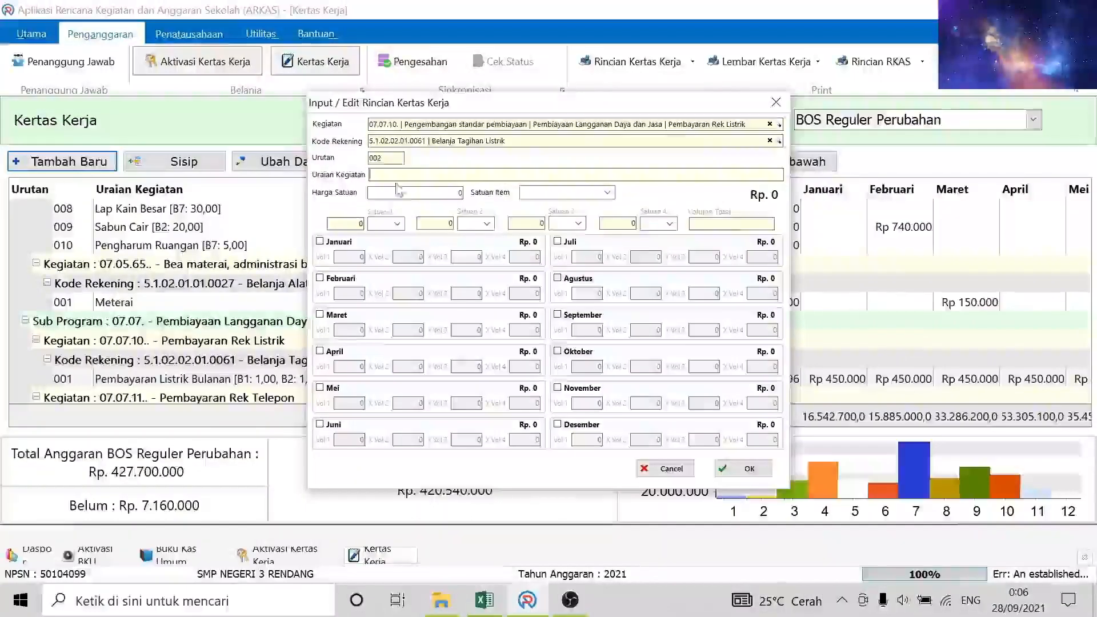
# - Describe the new item as "Pembayaran Listrik (Pengambilan sisa)"
pyautogui.write('pemba')
pyautogui.press('BackSpace')
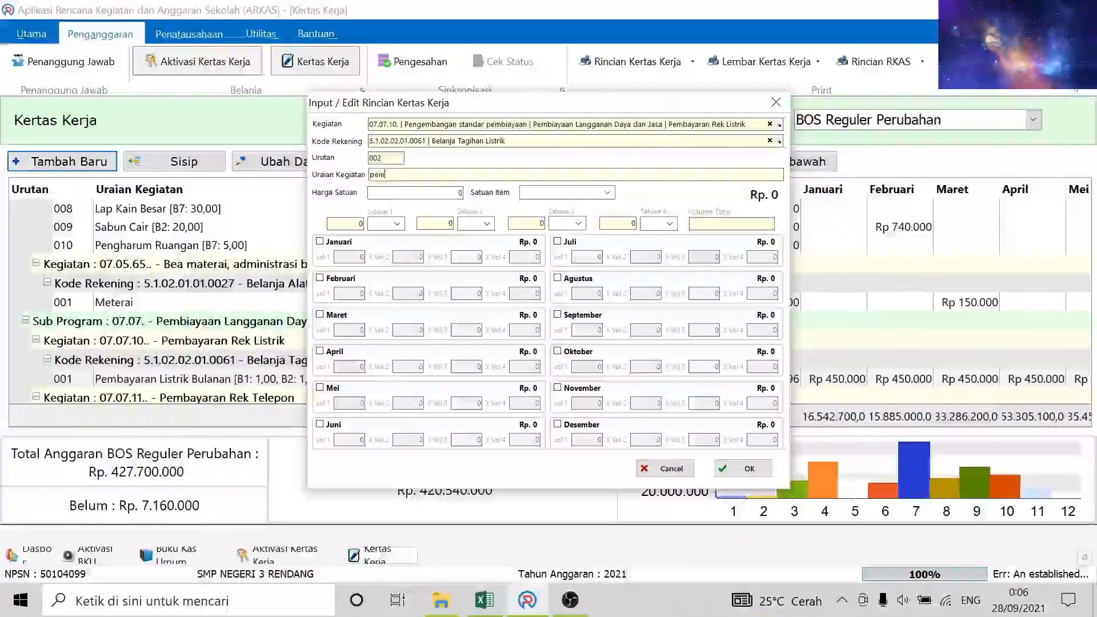
pyautogui.write('Pembayar')
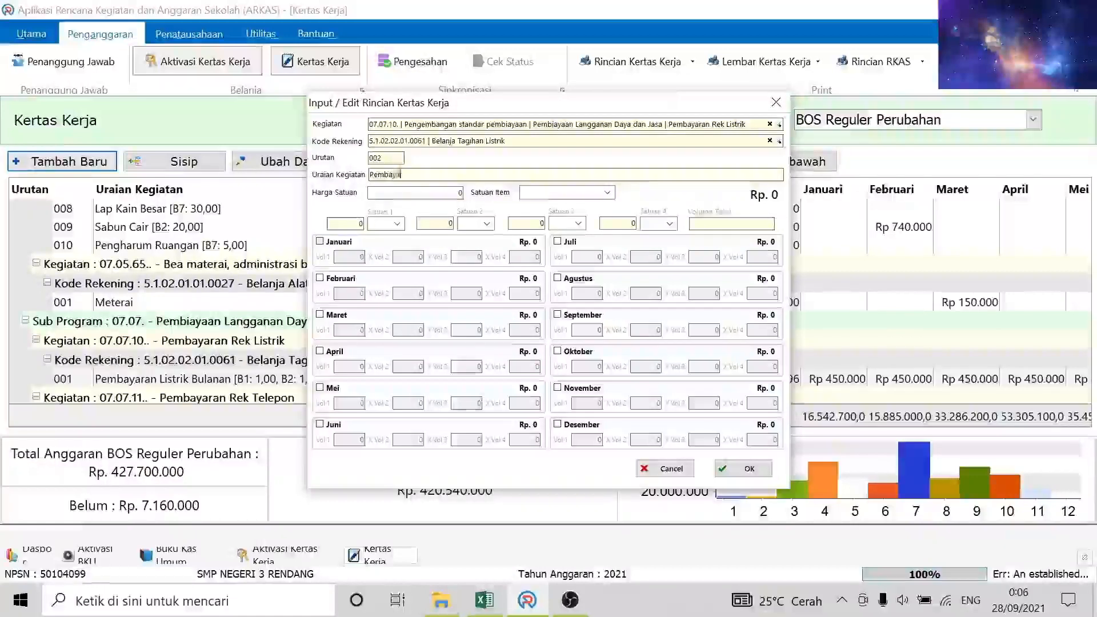
pyautogui.write('an Listrik')
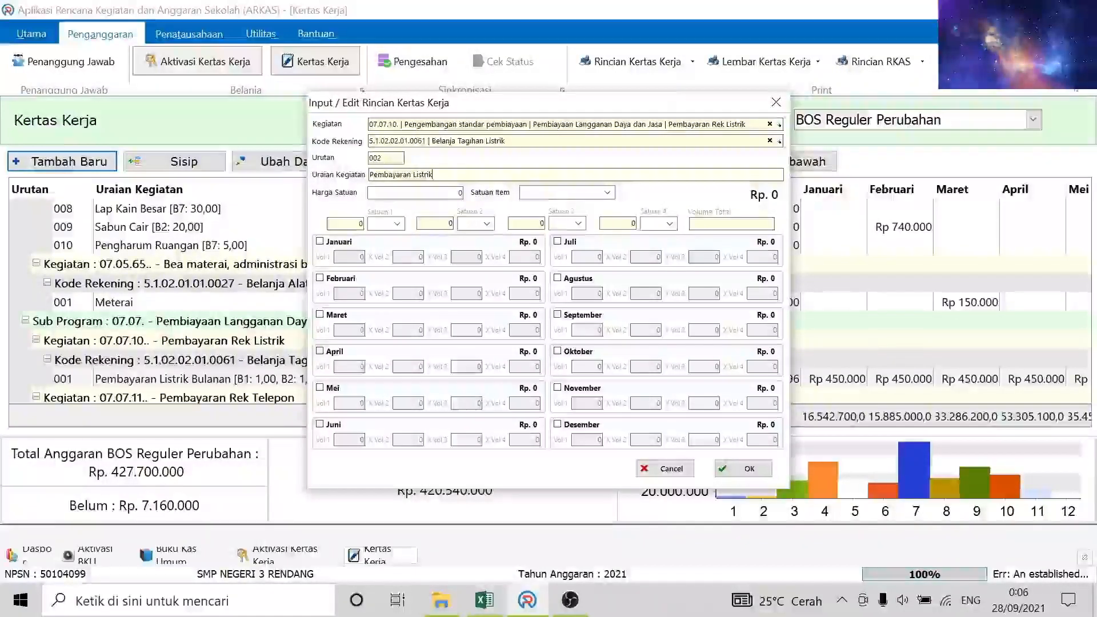
pyautogui.write(' (')
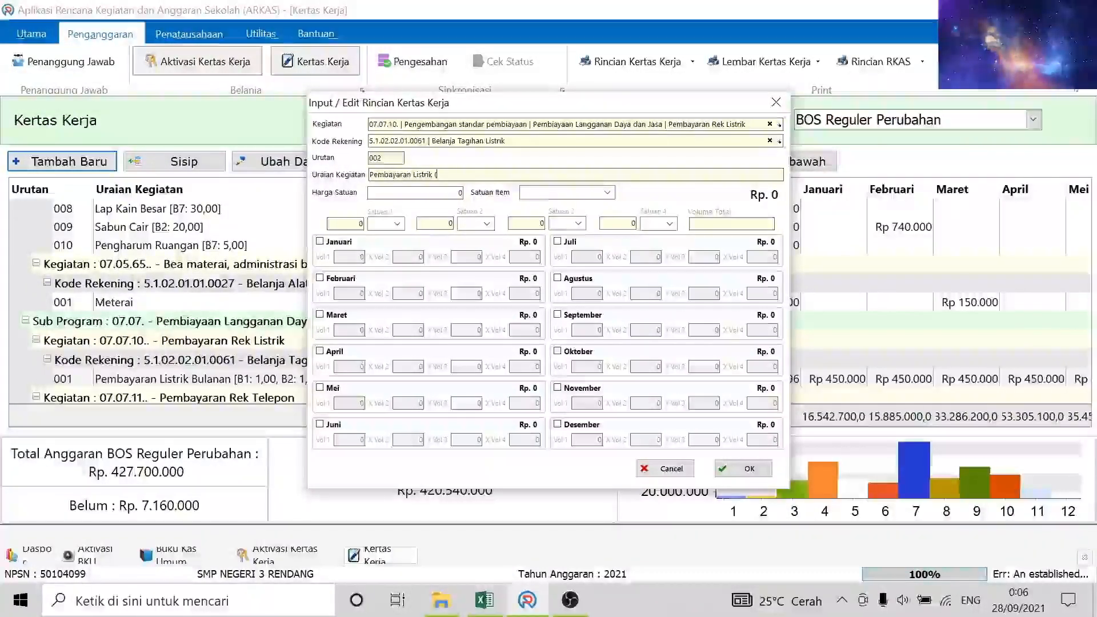
pyautogui.write('Pengamb')
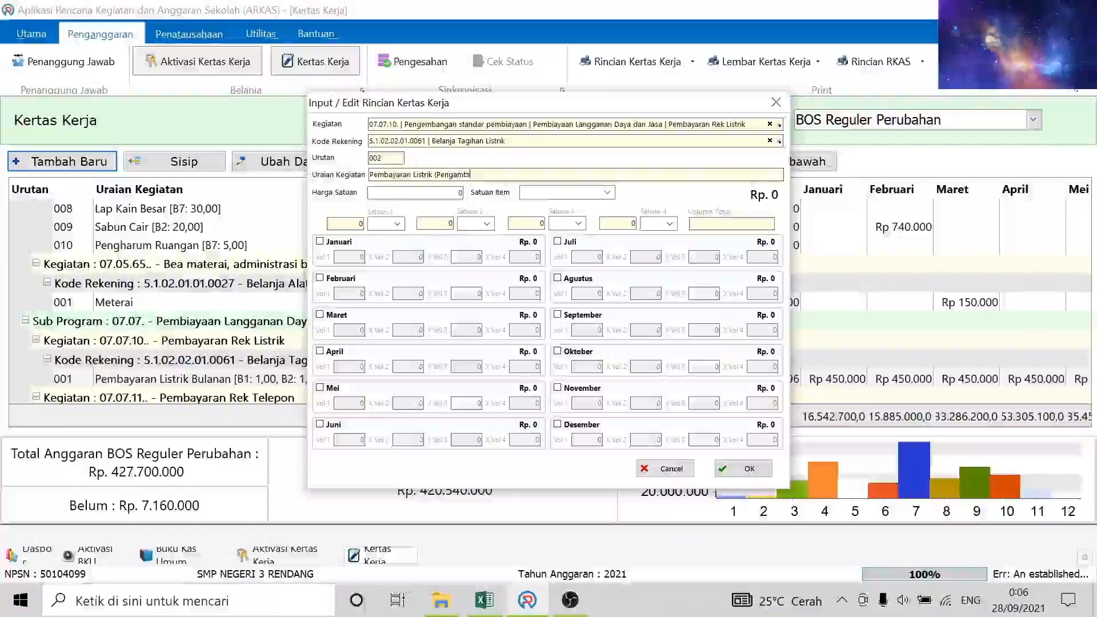
pyautogui.write('ilan sisa')
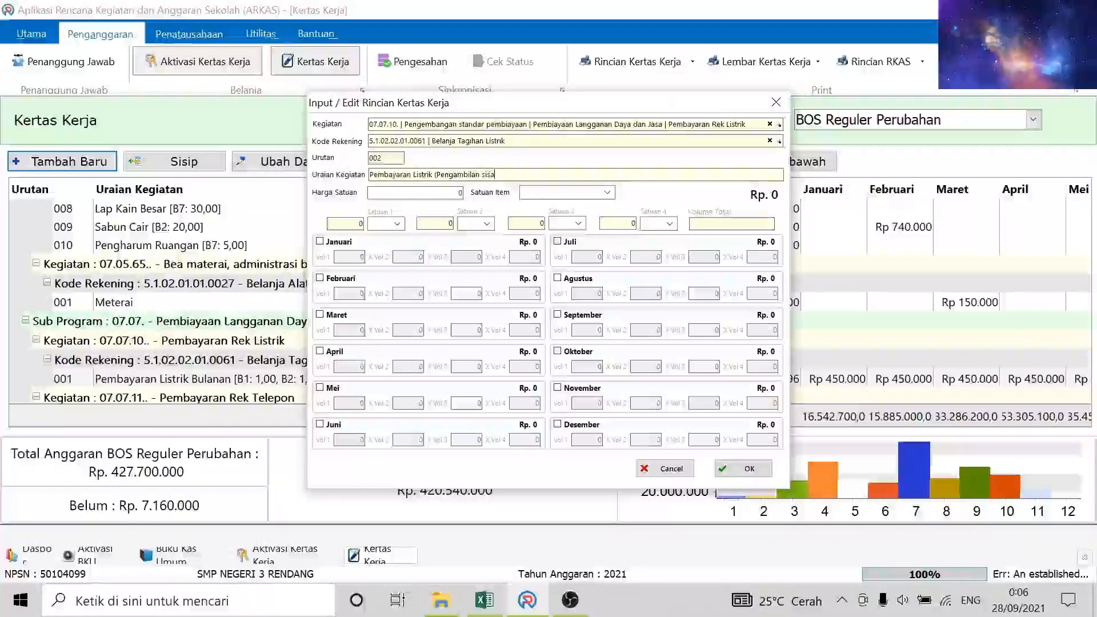
pyautogui.write(')')
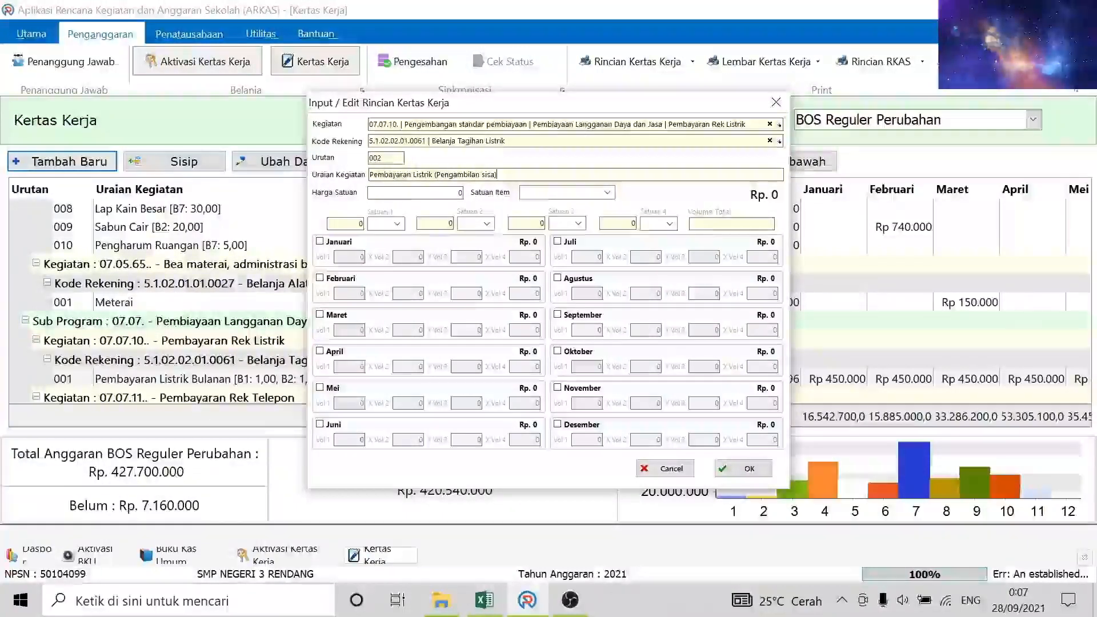
# - Set the new item's unit price to 1.059.604 and its unit to Set
pyautogui.click(394, 192)
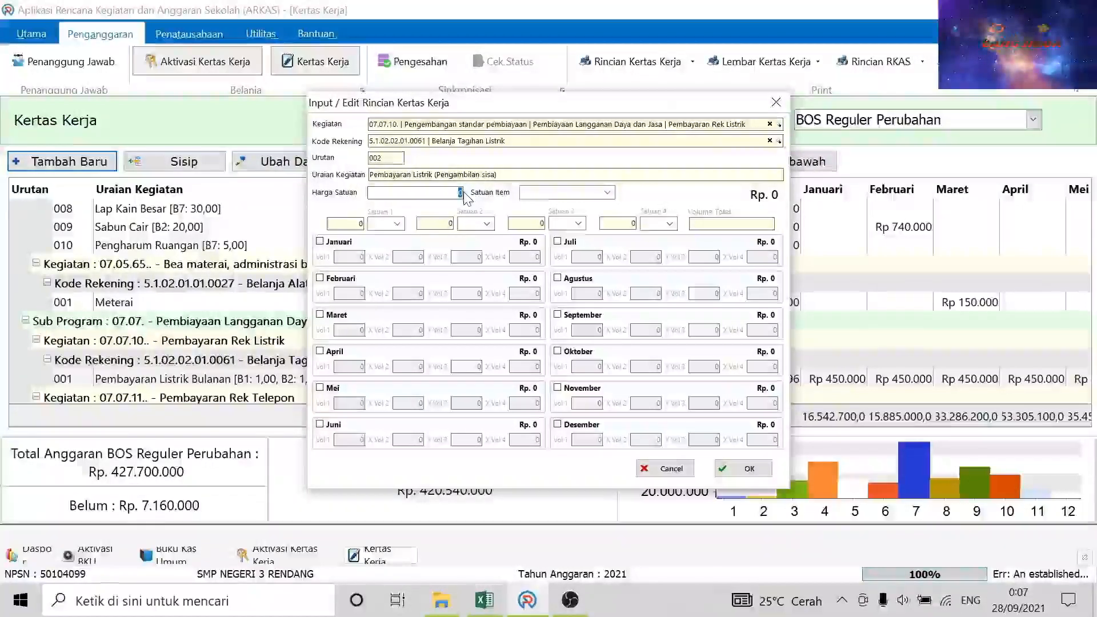
pyautogui.write('105')
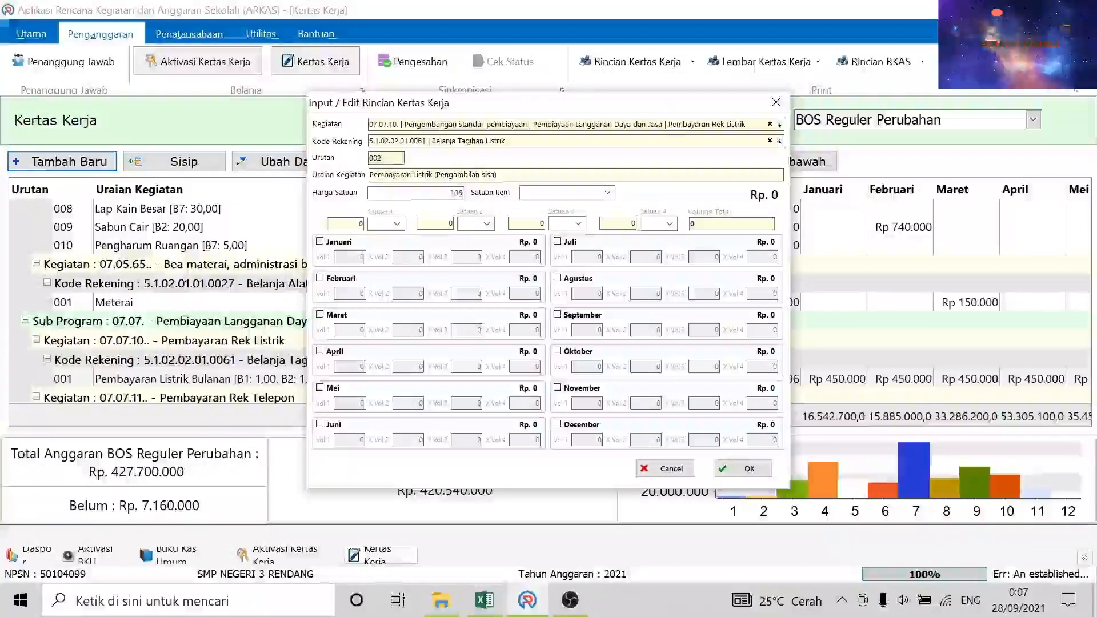
pyautogui.write('8')
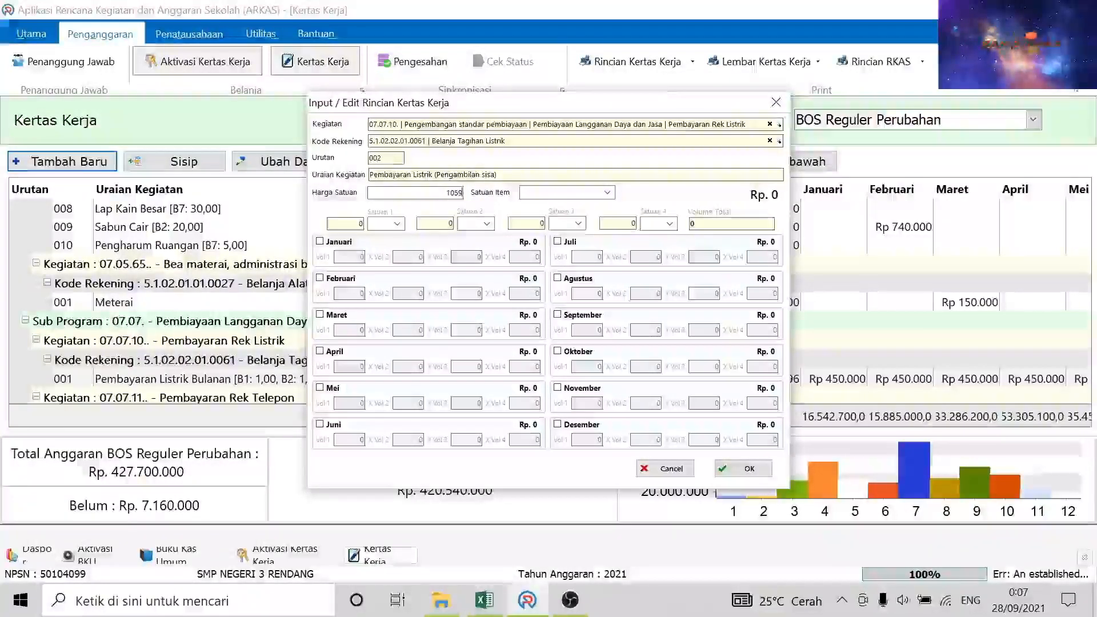
pyautogui.write('604')
pyautogui.click(608, 193)
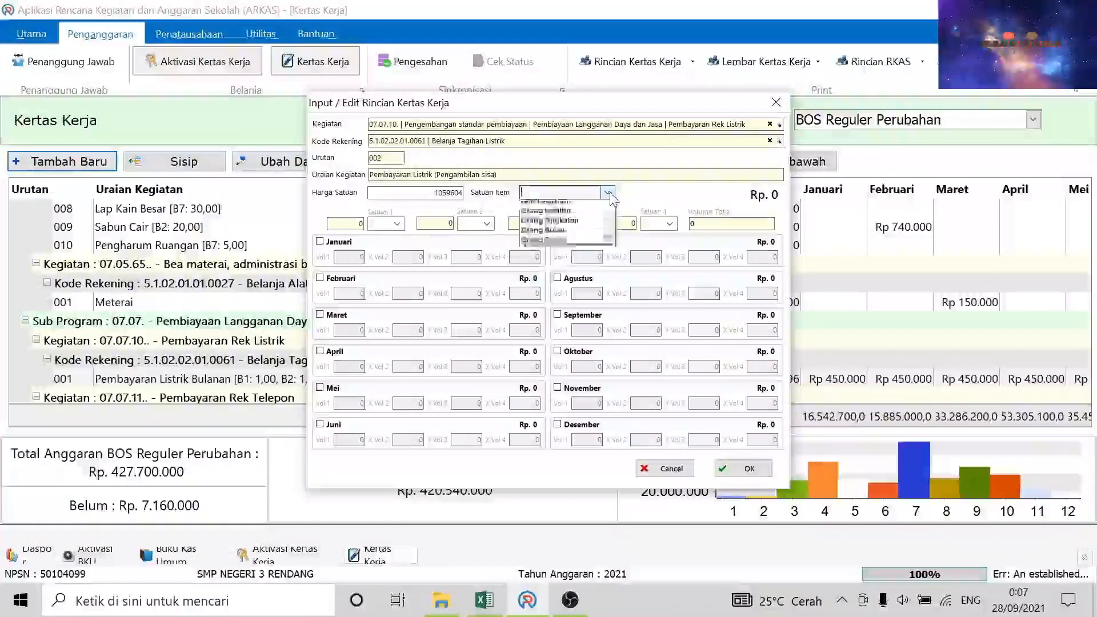
pyautogui.scroll(-3, 573, 210)
pyautogui.scroll(-2, 574, 210)
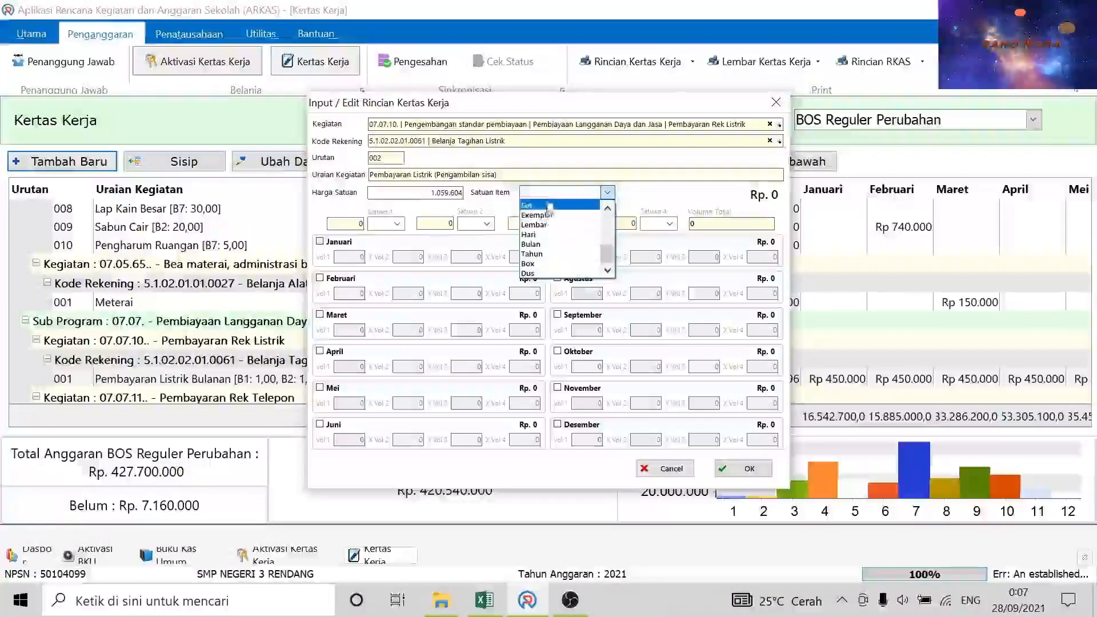
pyautogui.click(541, 207)
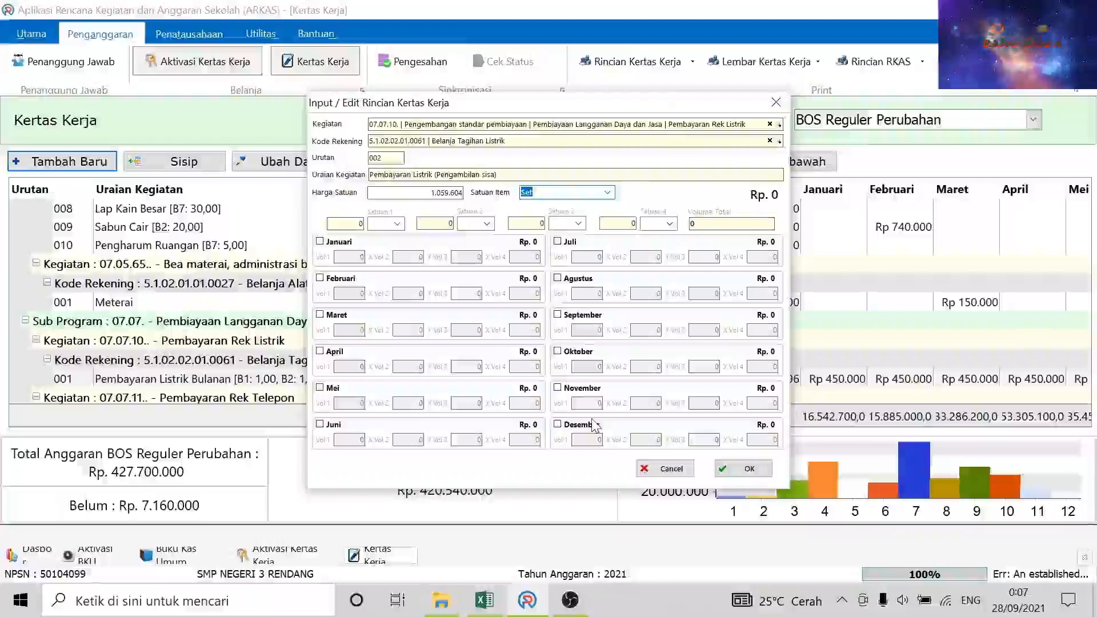
# - Allocate a volume of -1 to August for the new electricity item and save it to the worksheet
pyautogui.click(569, 281)
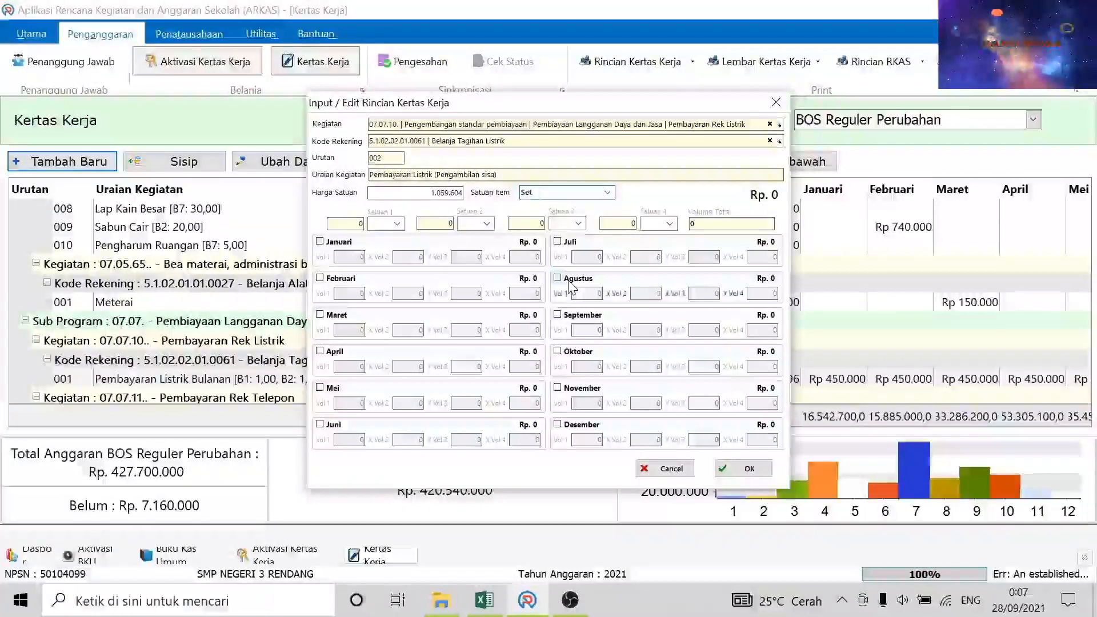
pyautogui.click(567, 281)
pyautogui.click(597, 293)
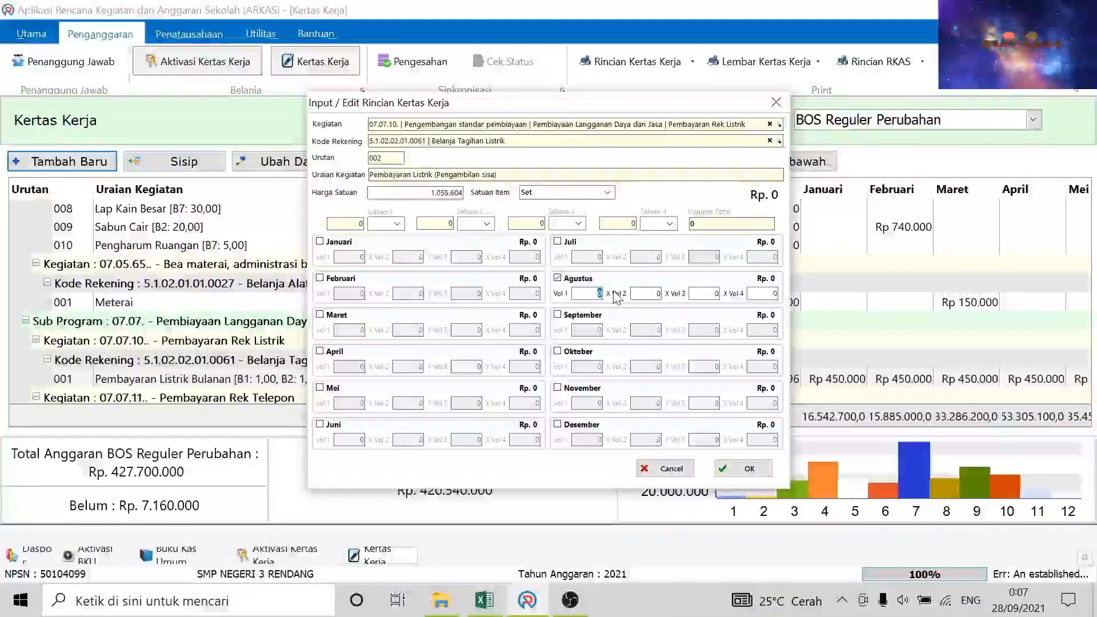
pyautogui.write('-1')
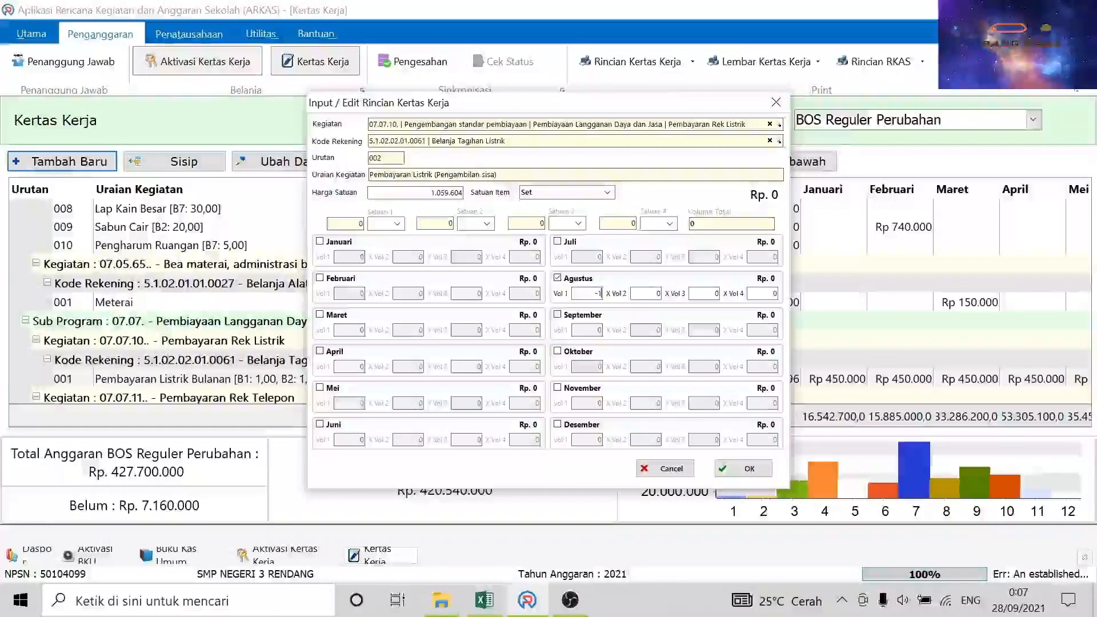
pyautogui.click(656, 293)
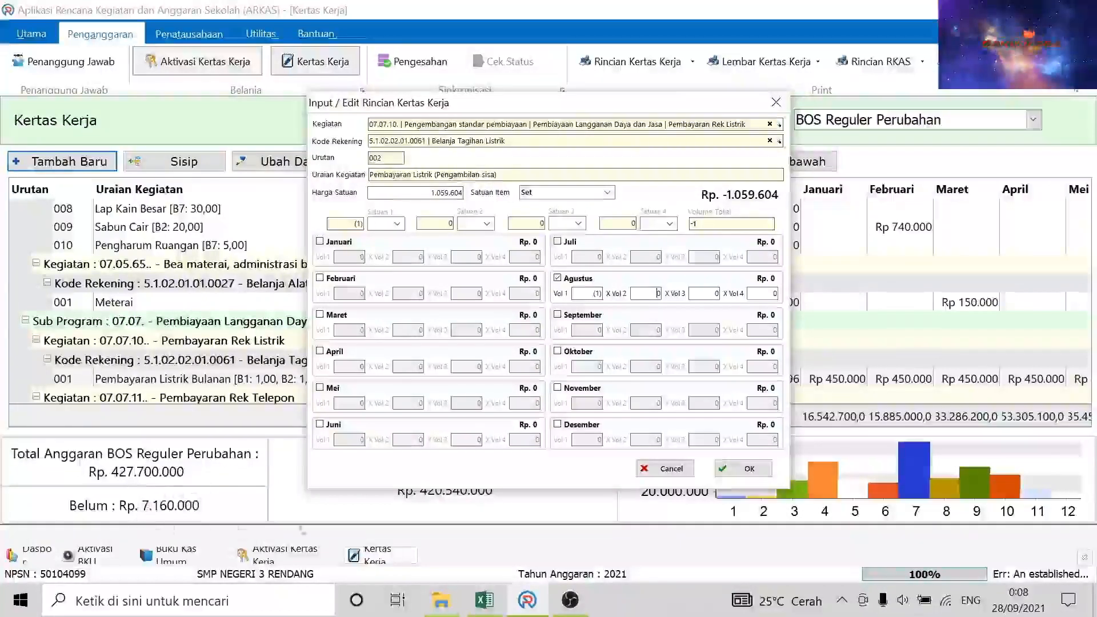
pyautogui.click(737, 468)
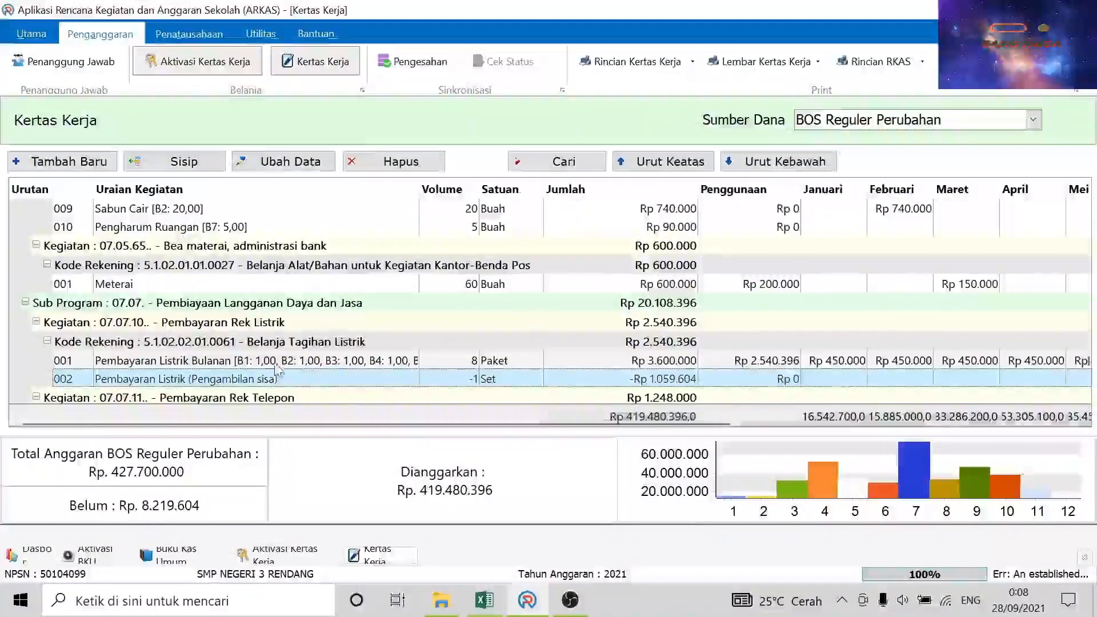
pyautogui.scroll(-1, 280, 374)
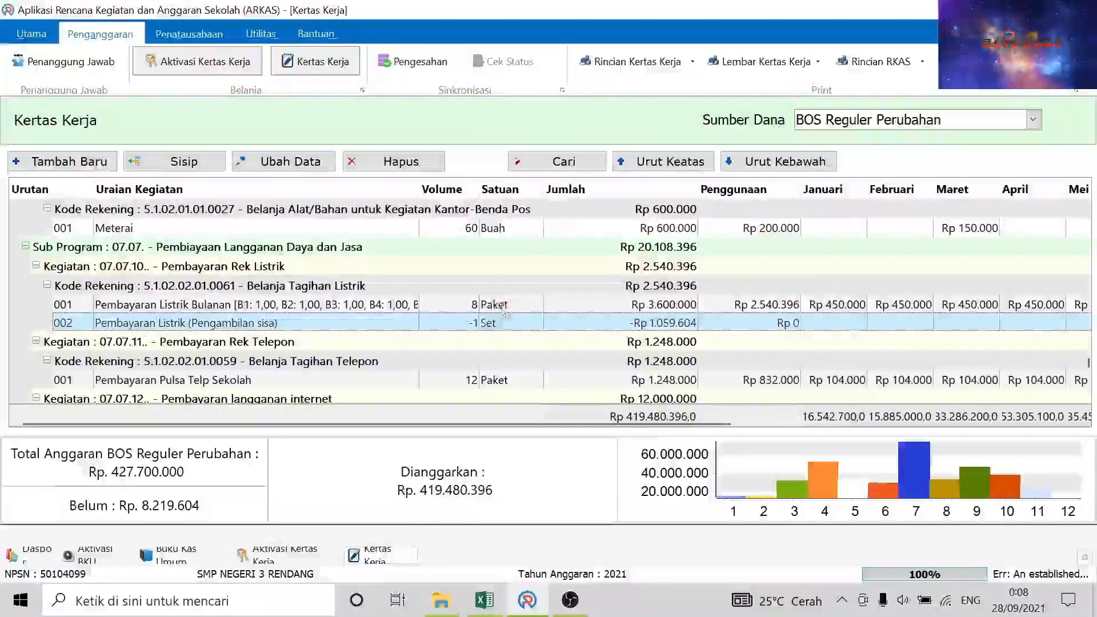
pyautogui.moveTo(343, 425); pyautogui.dragTo(239, 451)
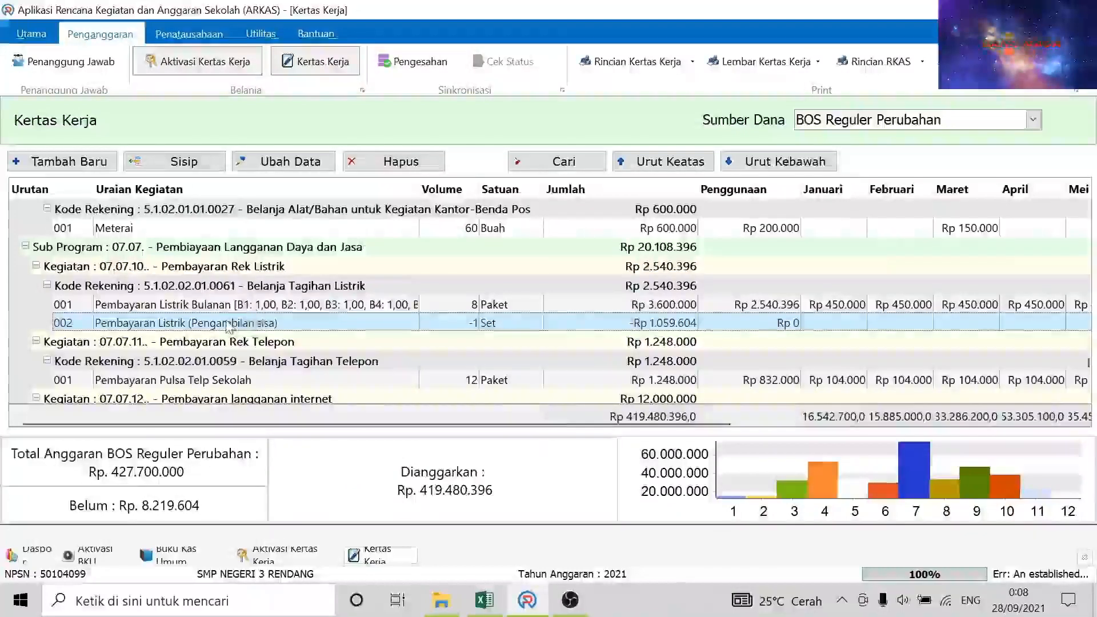